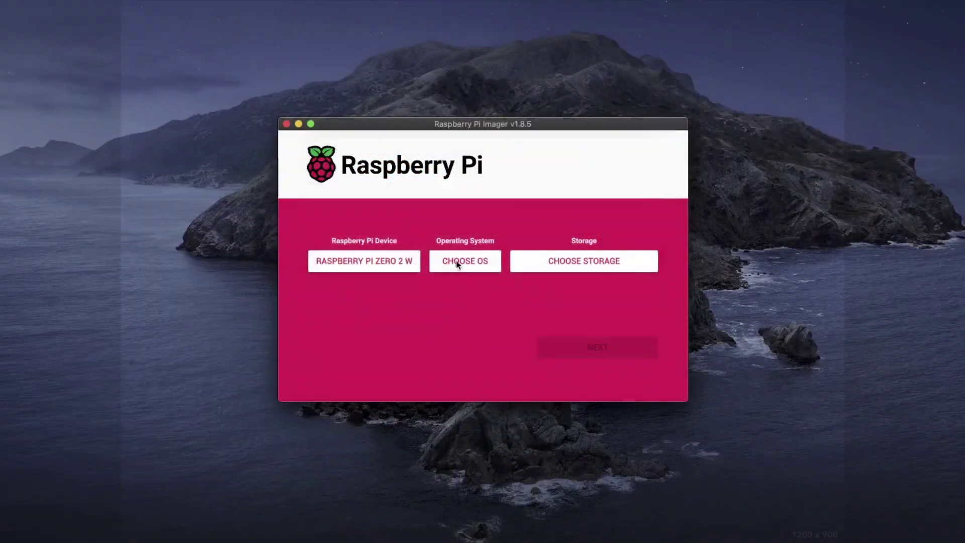
# Step: Load the custom 2022-04-04 Raspberry Pi OS Bullseye Lite image as the operating system
pyautogui.click(457, 263)
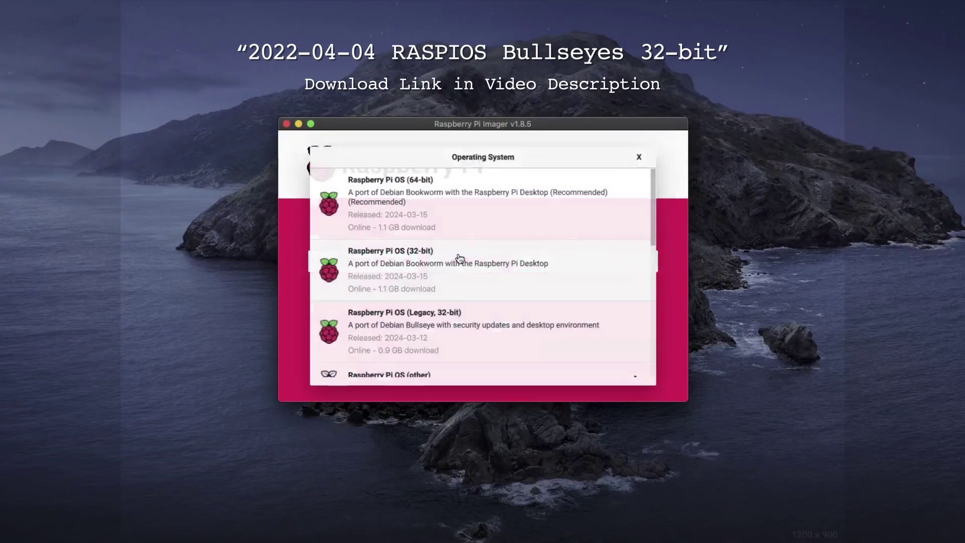
pyautogui.scroll(-10, 492, 236)
pyautogui.click(482, 359)
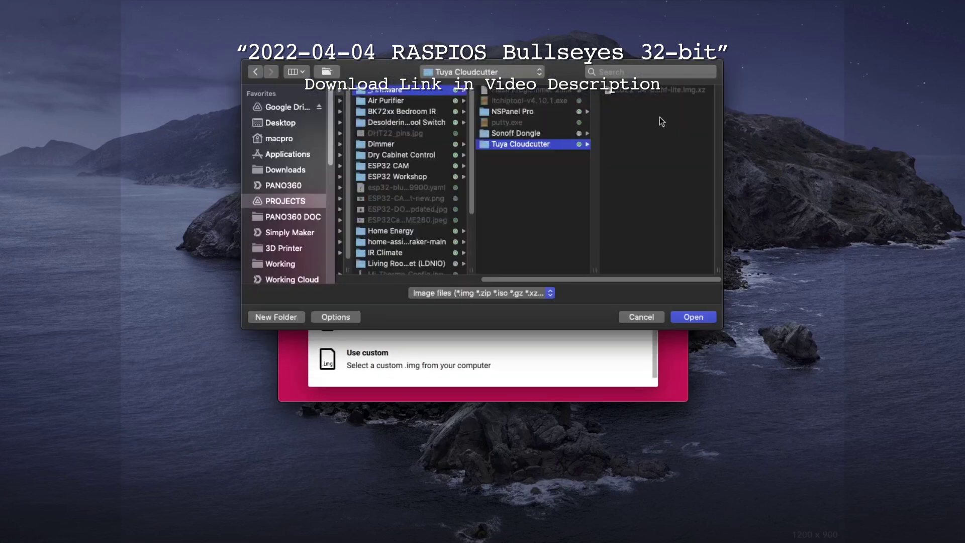
pyautogui.click(659, 88)
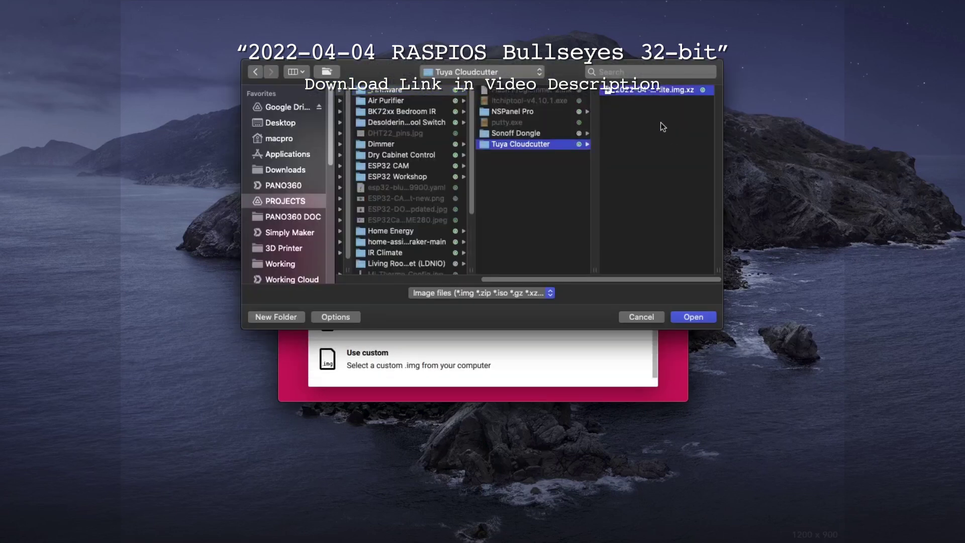
pyautogui.click(699, 315)
# Step: Choose the 31.3 GB generic storage device and continue to the customisation prompt
pyautogui.click(603, 261)
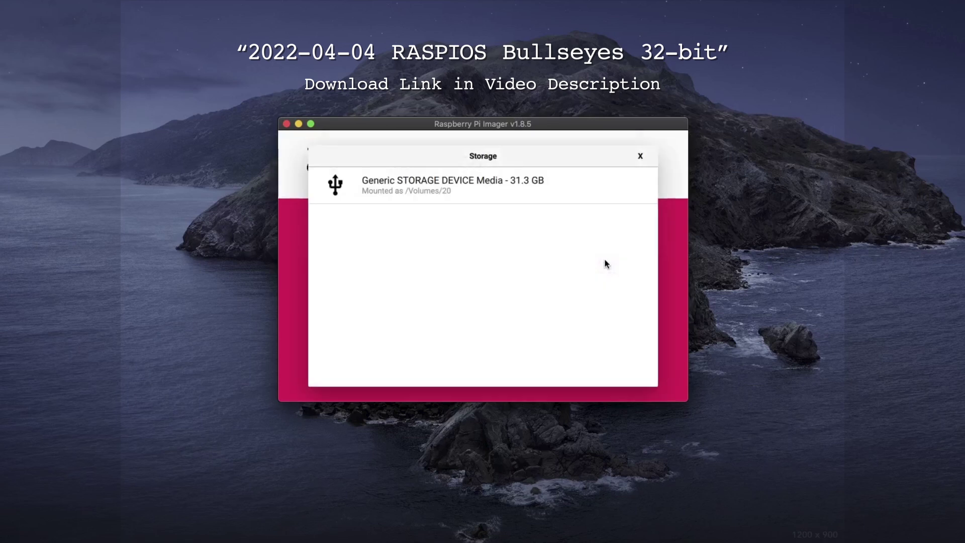
pyautogui.click(507, 198)
pyautogui.click(638, 350)
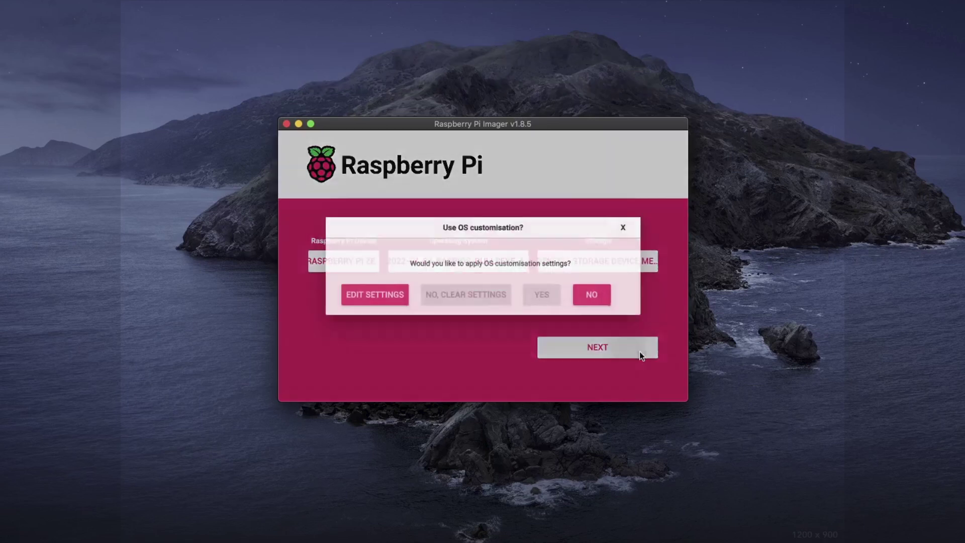
# Step: Set the hostname to piusb and the username to pi with a password
pyautogui.click(399, 297)
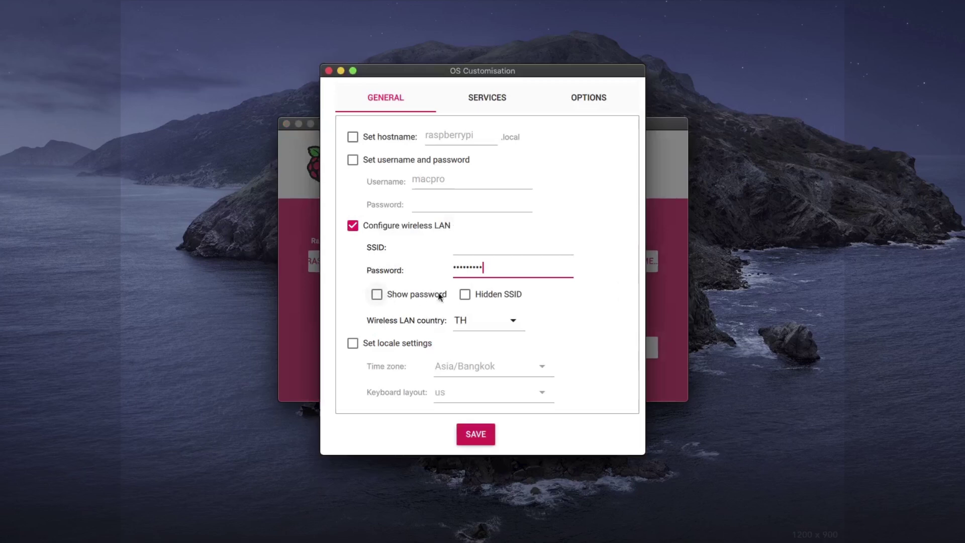
pyautogui.click(353, 137)
pyautogui.moveTo(492, 136); pyautogui.dragTo(390, 129)
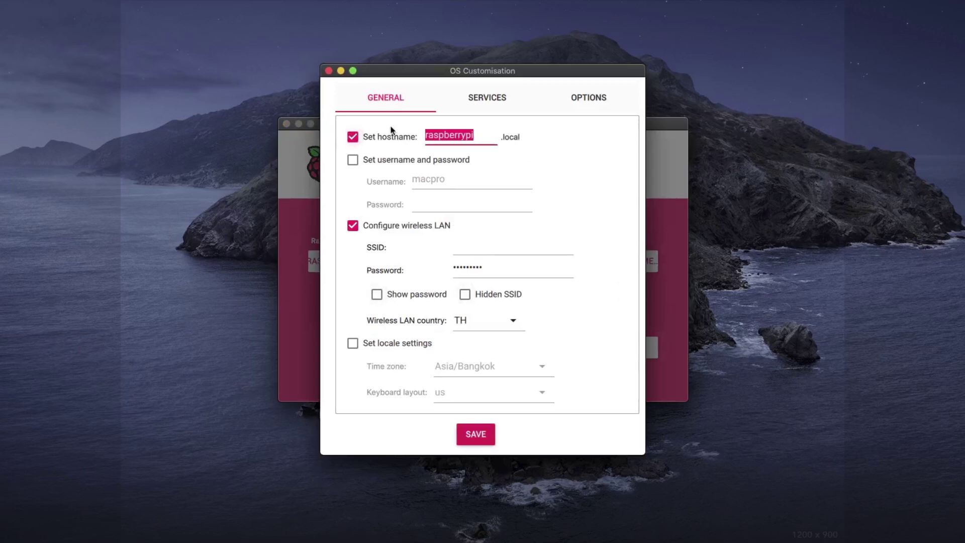
pyautogui.press('BackSpace')
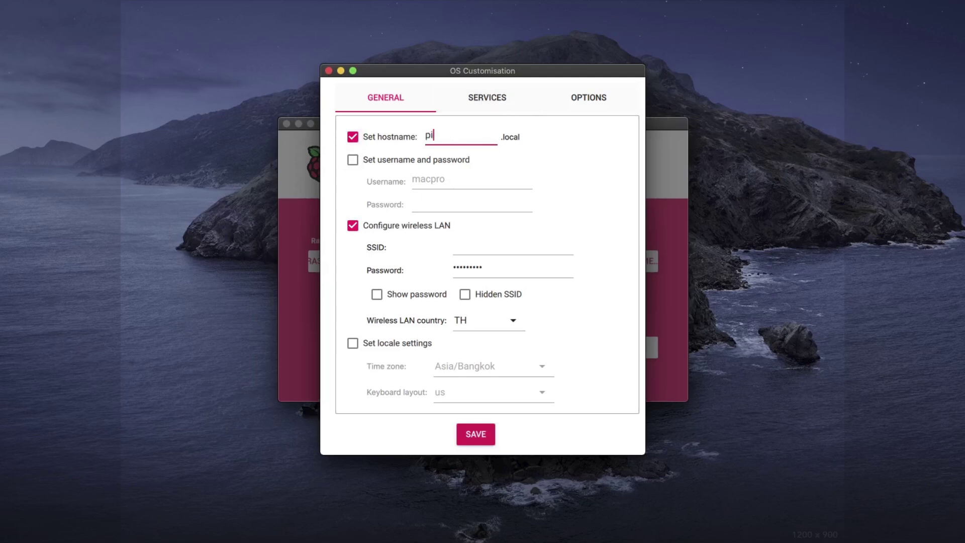
pyautogui.click(352, 159)
pyautogui.moveTo(446, 178); pyautogui.dragTo(411, 179)
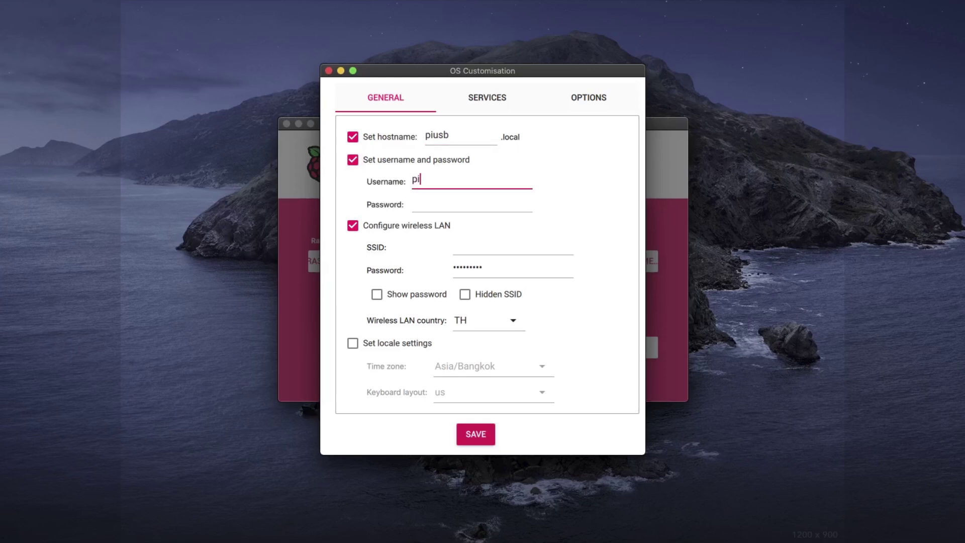
pyautogui.press('Tab')
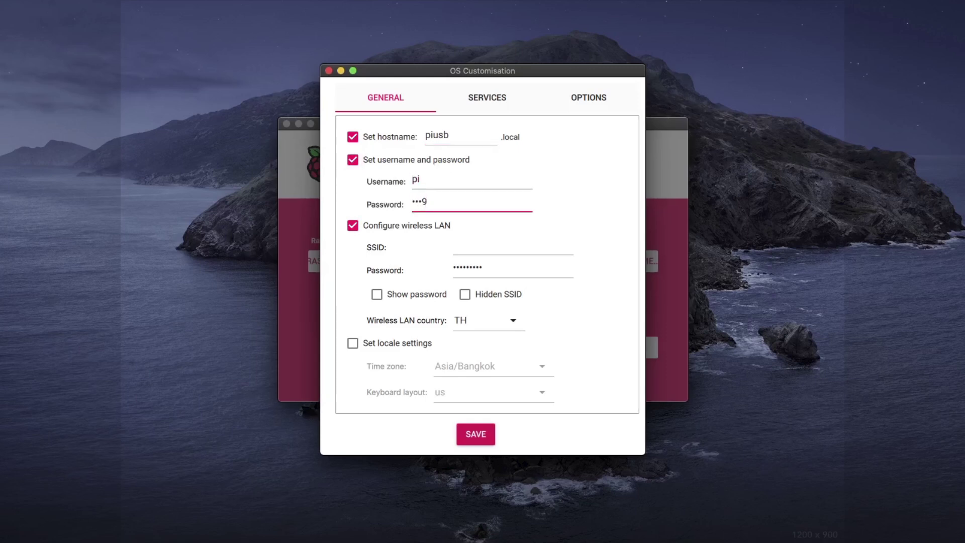
# Step: Enter the Wi-Fi network name and password, and enable password-based SSH
pyautogui.click(474, 242)
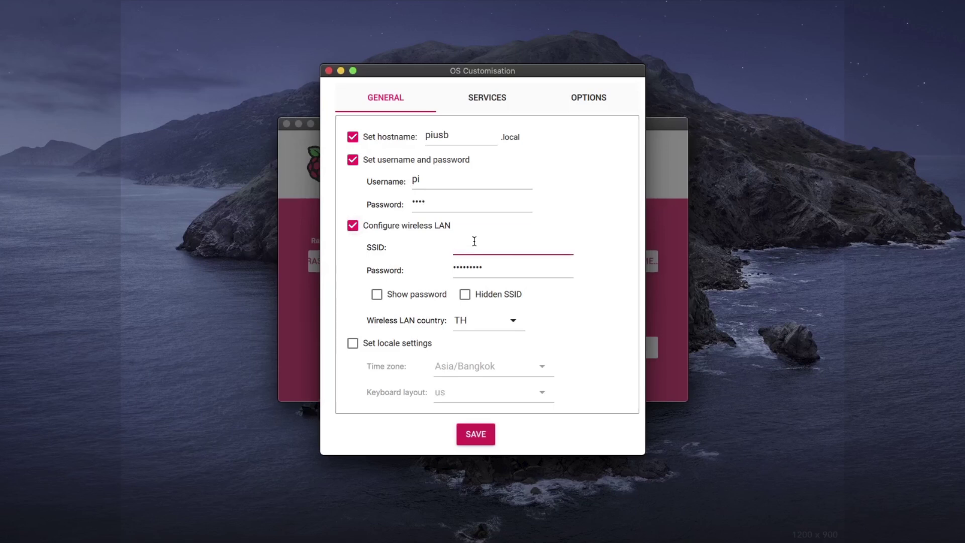
pyautogui.press('Tab')
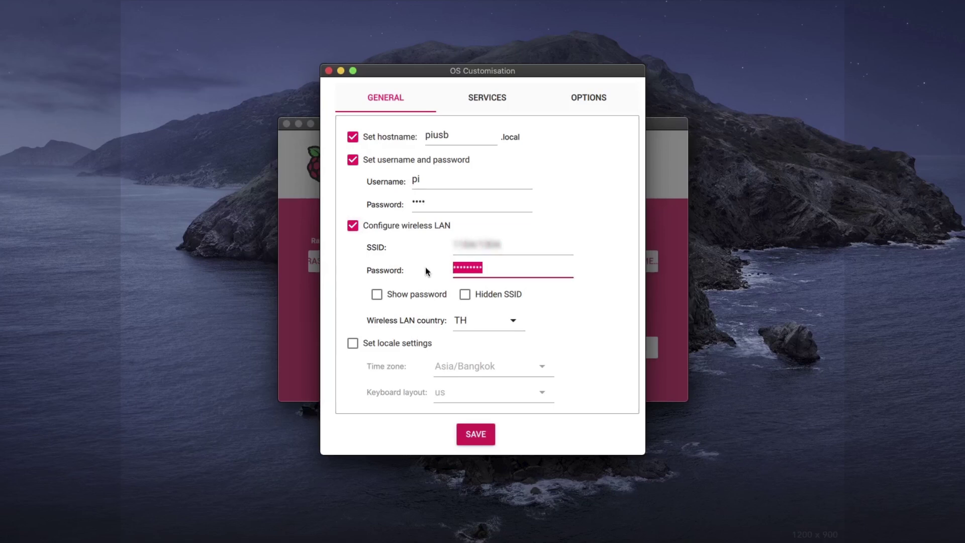
pyautogui.click(489, 102)
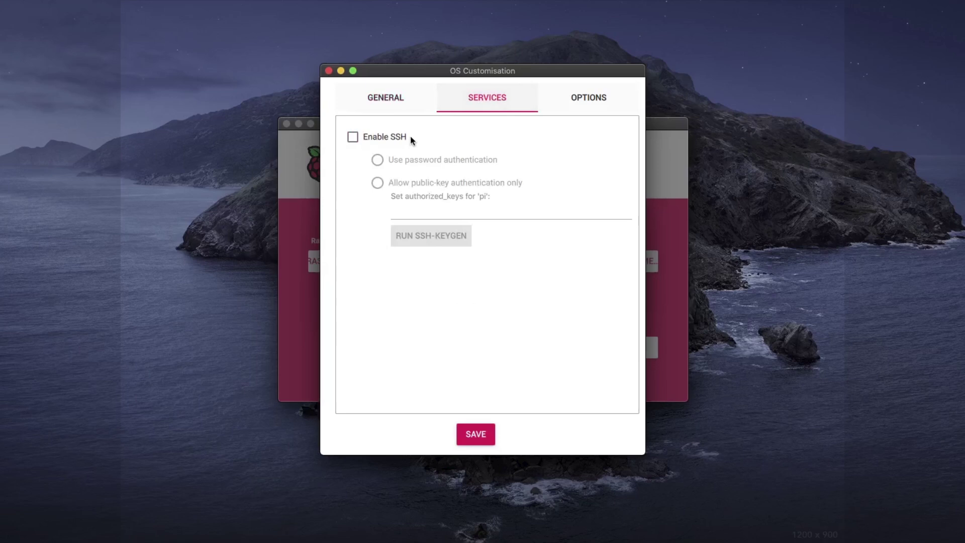
pyautogui.click(352, 136)
pyautogui.click(622, 96)
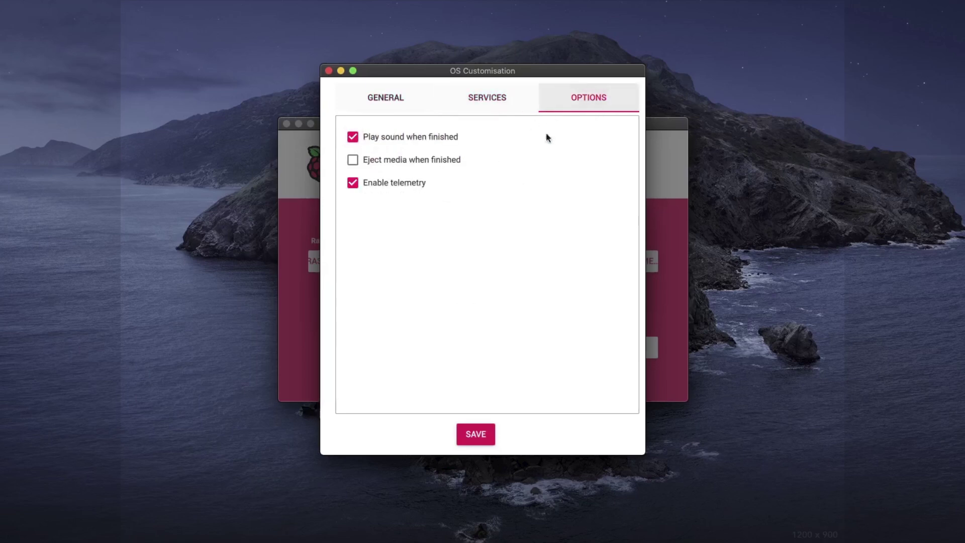
# Step: Save and apply the customisation, confirm erasing the device, and dismiss the write-success message
pyautogui.click(479, 438)
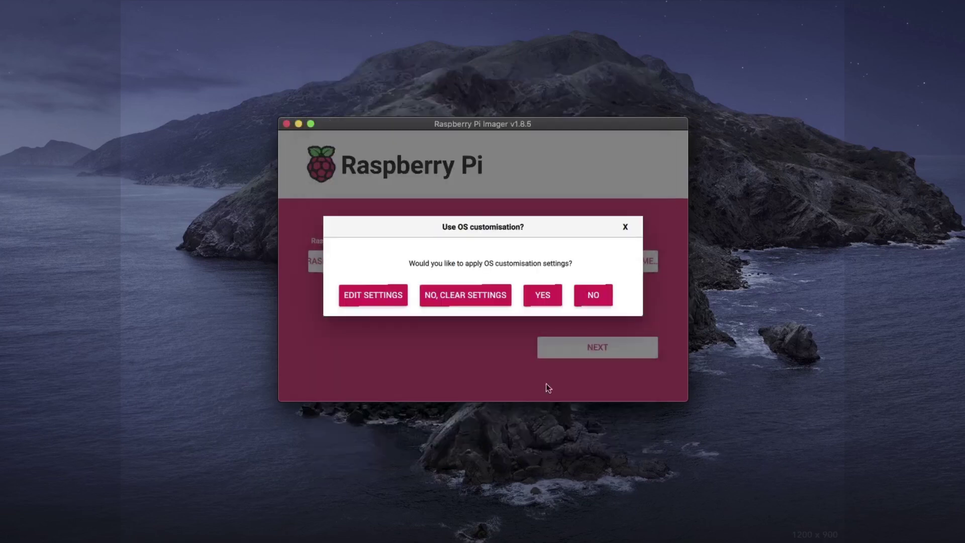
pyautogui.click(544, 299)
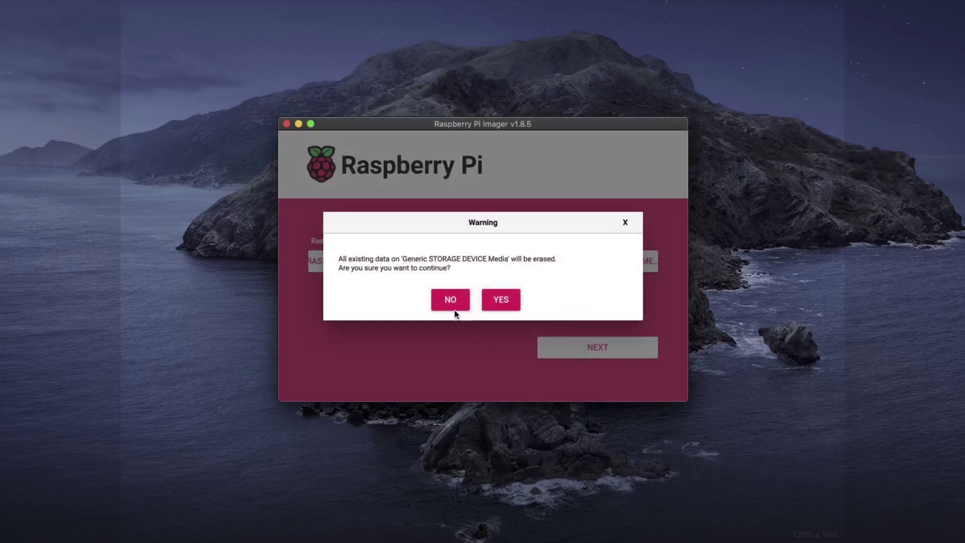
pyautogui.click(512, 301)
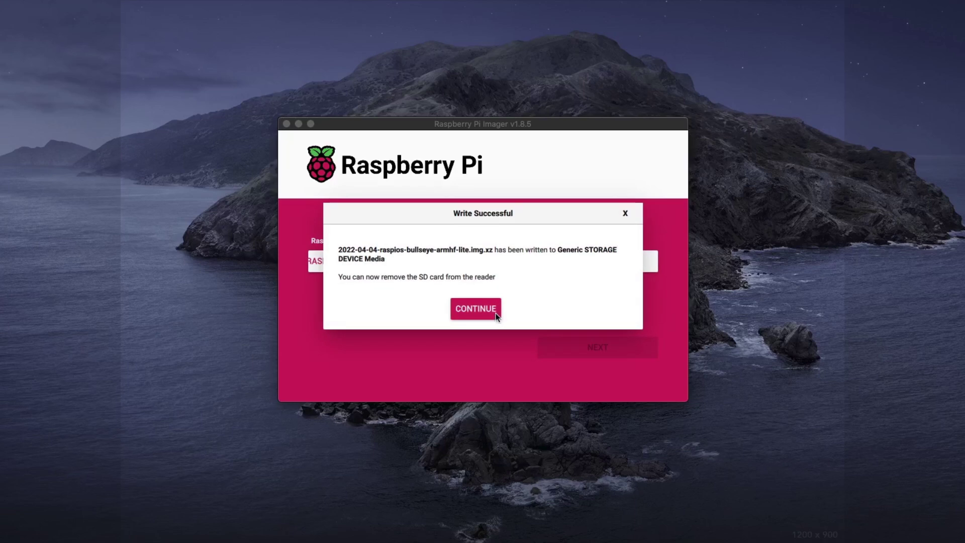
pyautogui.click(476, 308)
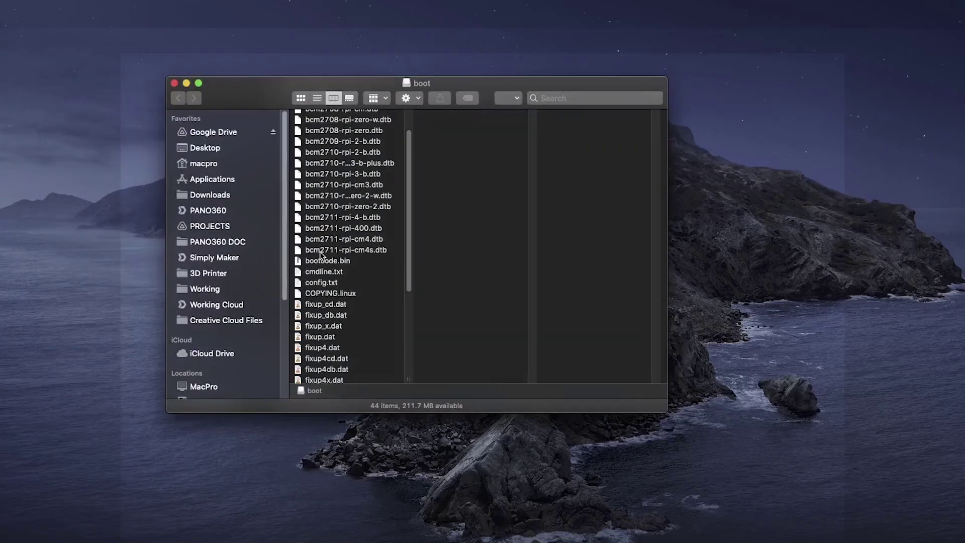
pyautogui.scroll(-1, 321, 256)
pyautogui.scroll(-2, 320, 257)
pyautogui.scroll(-2, 322, 248)
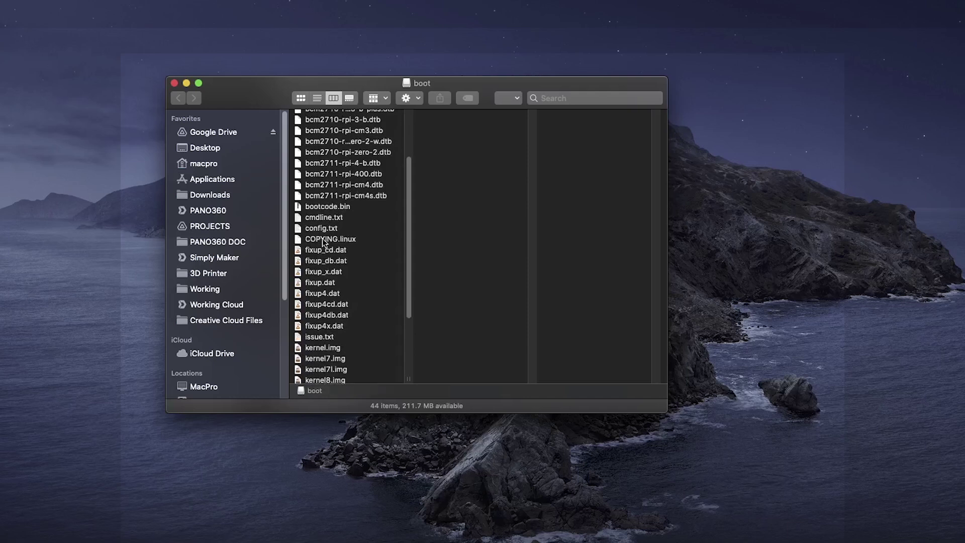
# Step: Add dtoverlay=dwc2 at the end of config.txt, then save and close it
pyautogui.click(324, 228)
pyautogui.doubleClick(324, 228)
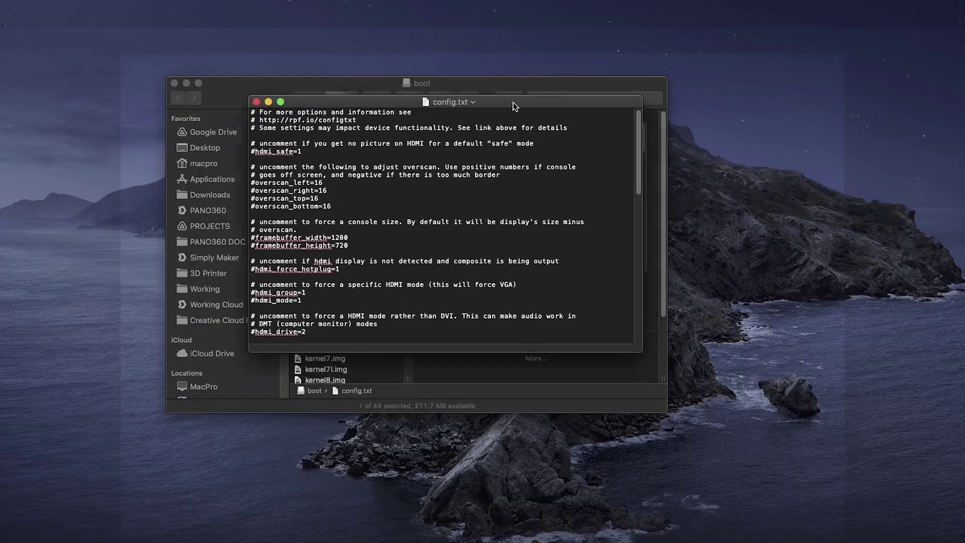
pyautogui.scroll(-5, 522, 179)
pyautogui.scroll(-5, 522, 178)
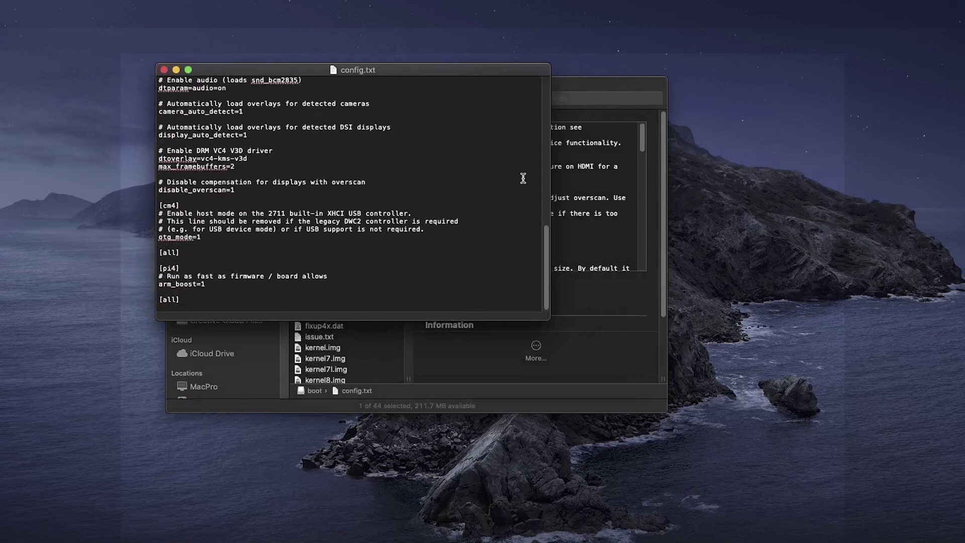
pyautogui.click(191, 302)
pyautogui.press('Return')
pyautogui.write('dtoverlay=dwc2')
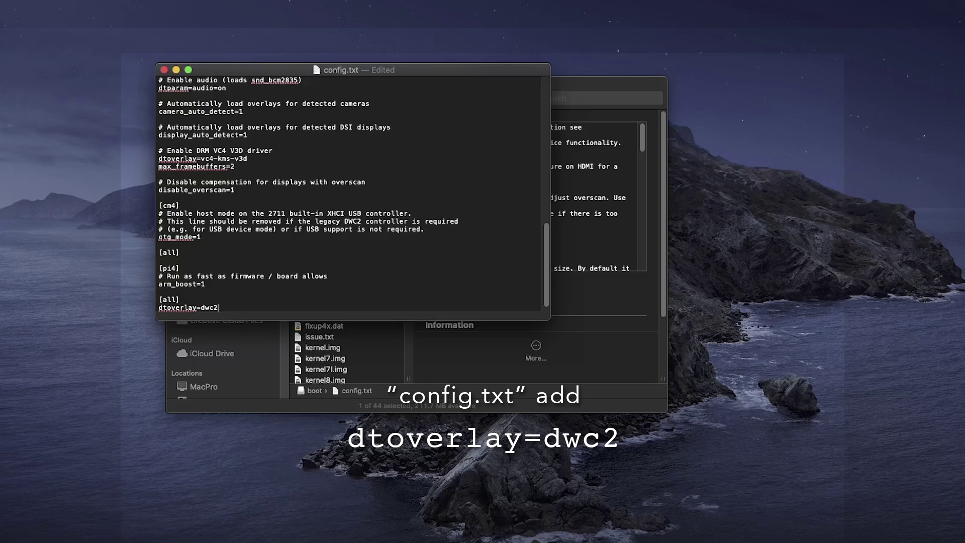
pyautogui.press('super+s')
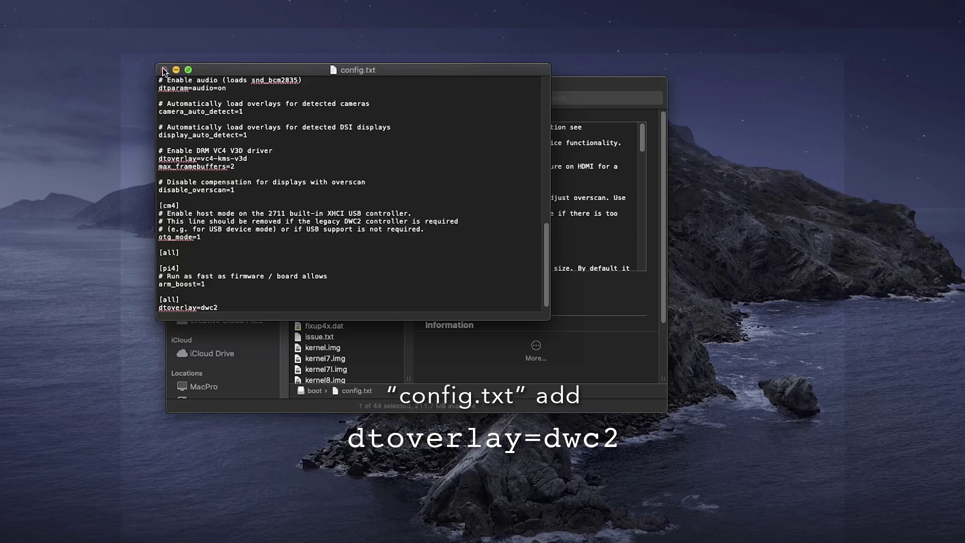
pyautogui.click(165, 70)
pyautogui.click(345, 151)
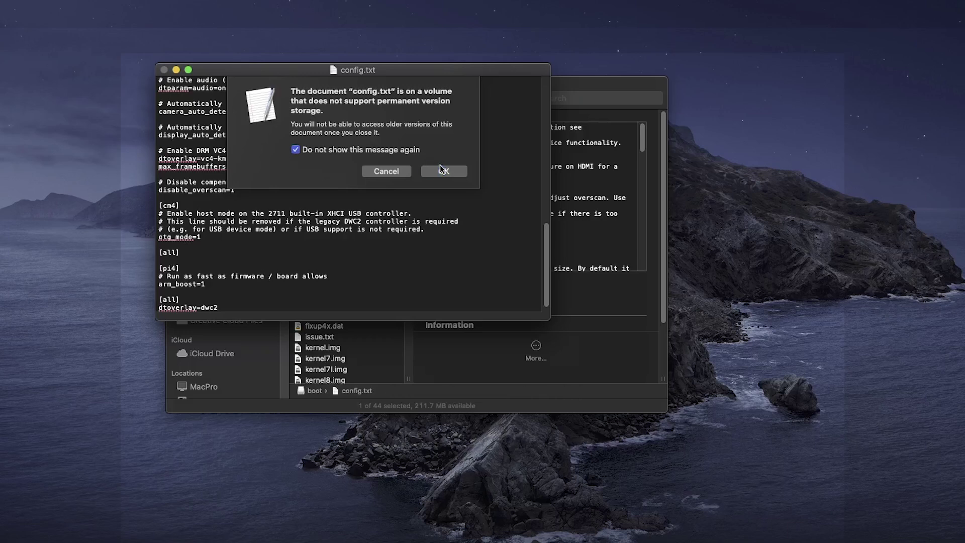
pyautogui.click(443, 170)
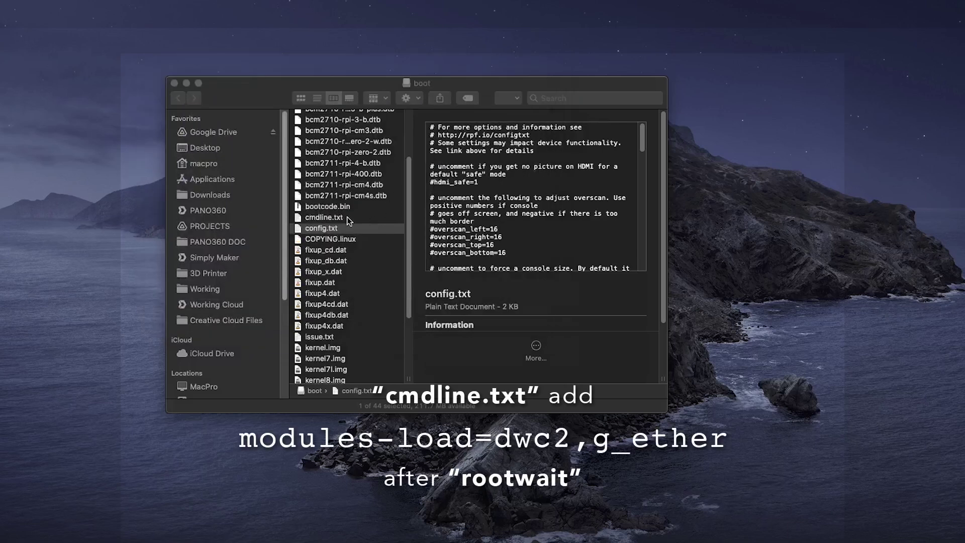
# Step: Insert modules-load=dwc2,g_ether after rootwait in cmdline.txt and close it
pyautogui.doubleClick(347, 218)
pyautogui.moveTo(506, 313); pyautogui.dragTo(825, 536)
pyautogui.click(550, 72)
pyautogui.write('modules-load=dwc2,g_ether cfg80211.ieee80211_regdom=TH')
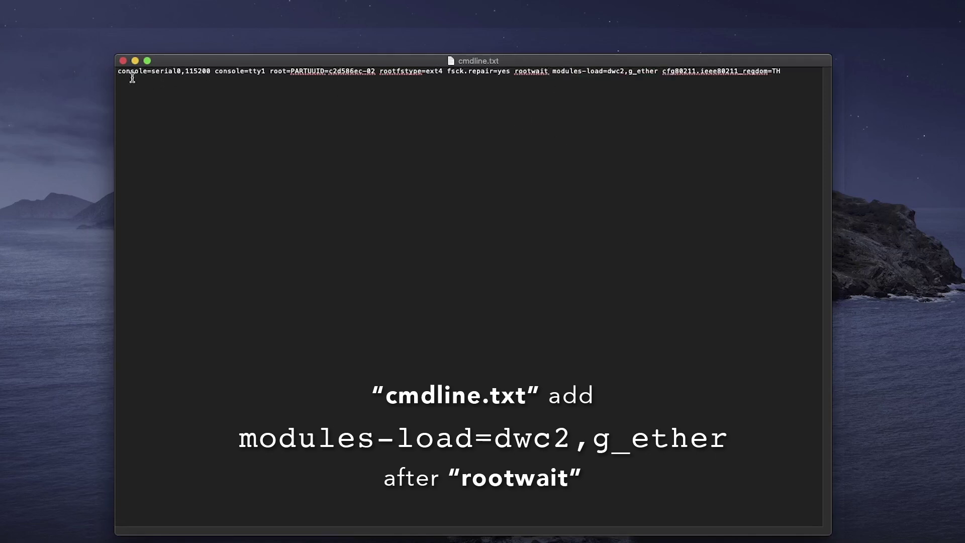
pyautogui.click(124, 61)
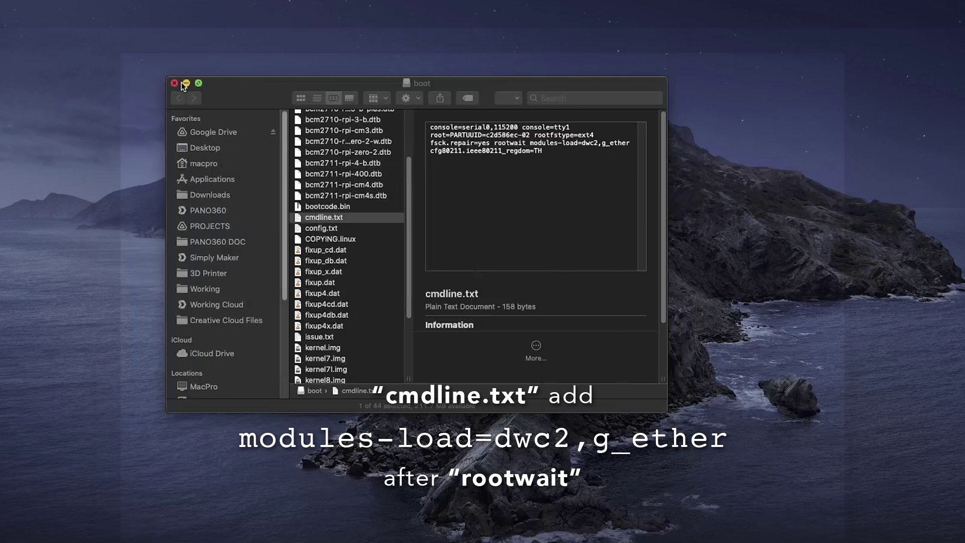
pyautogui.scroll(-5, 216, 249)
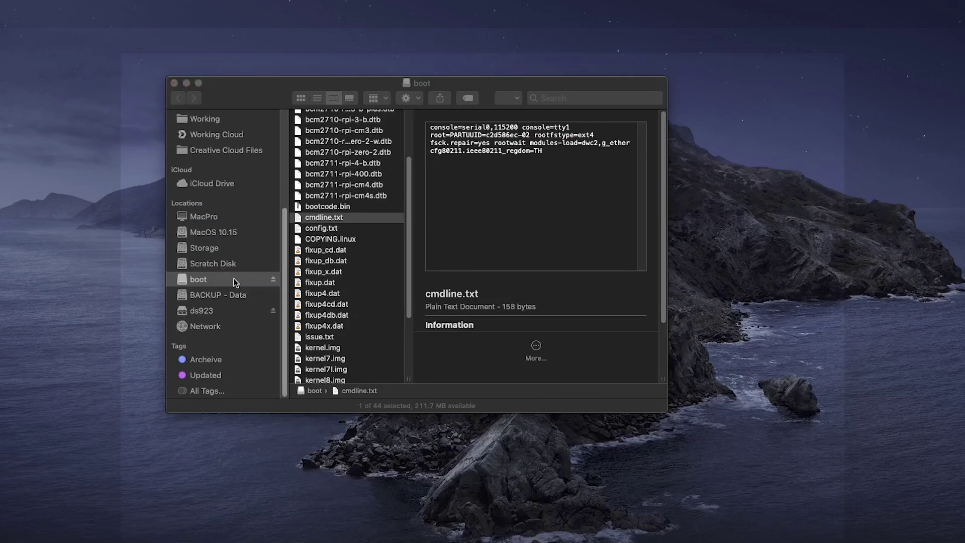
# Step: Bring the boot partition's Finder window back into focus
pyautogui.click(252, 280)
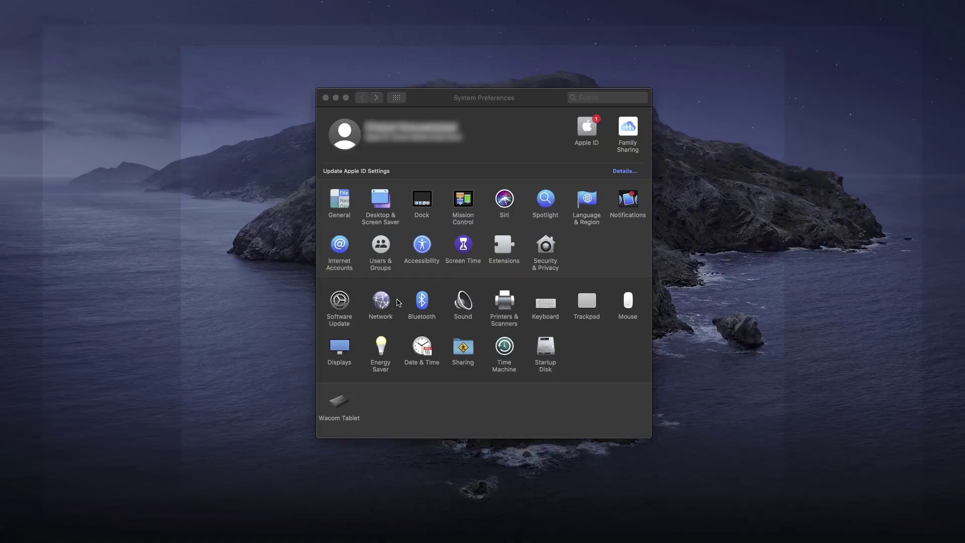
# Step: Set RNDIS/Ethernet Gadget IPv4 to manual with address and router 192.168.7.1
pyautogui.click(378, 304)
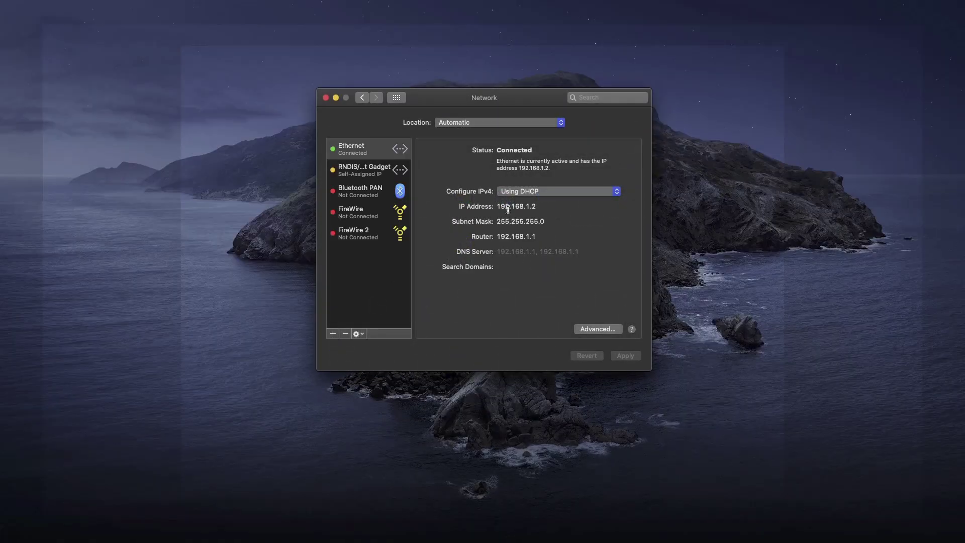
pyautogui.click(384, 173)
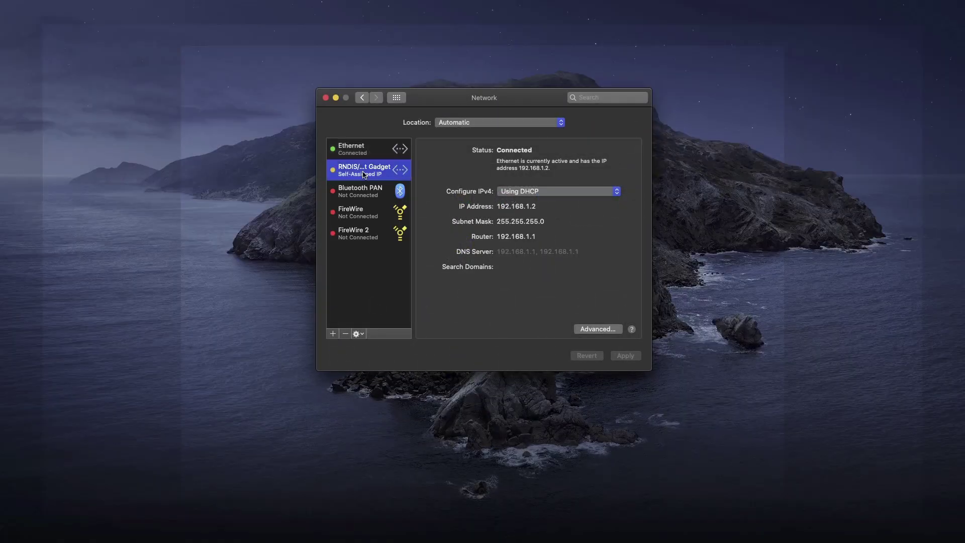
pyautogui.click(536, 196)
pyautogui.click(535, 221)
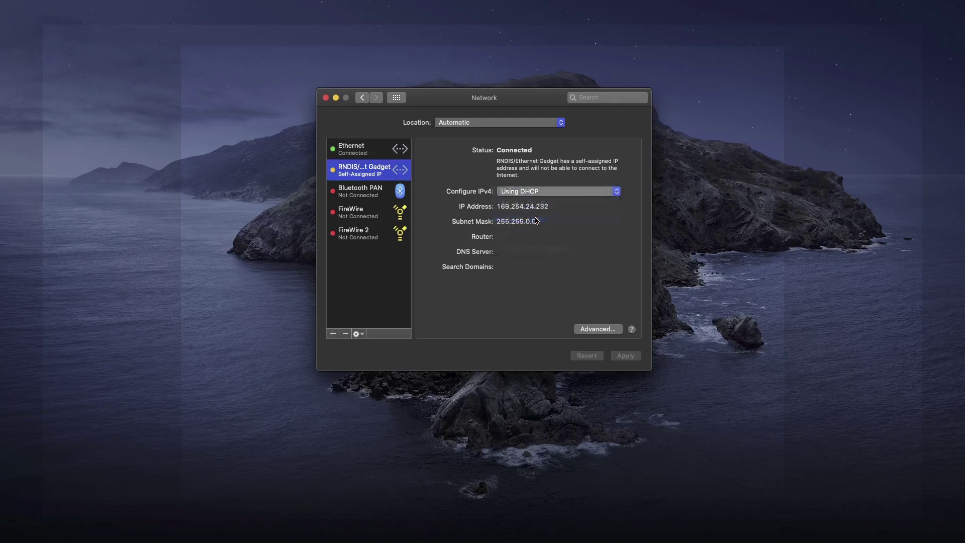
pyautogui.write('192.168.7.1')
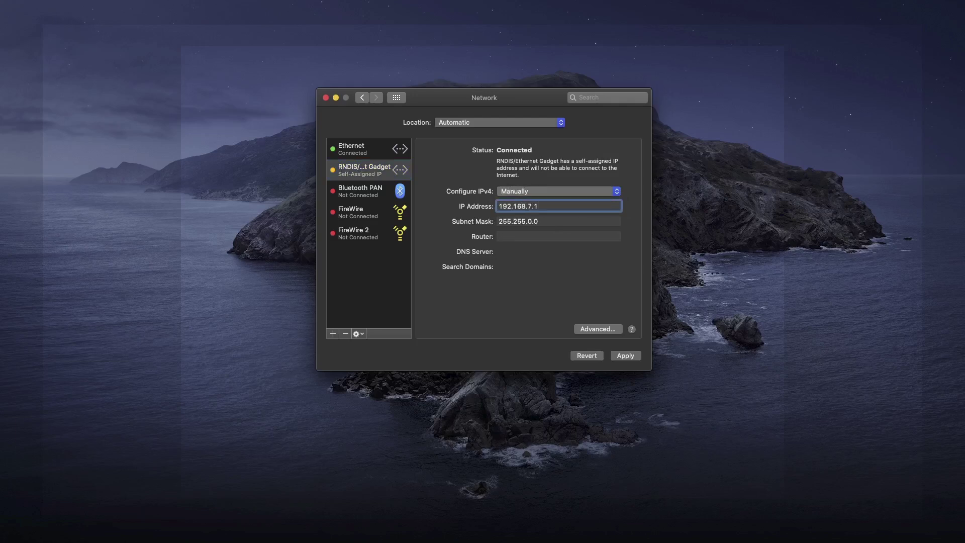
pyautogui.press('Tab')
pyautogui.press('Tab')
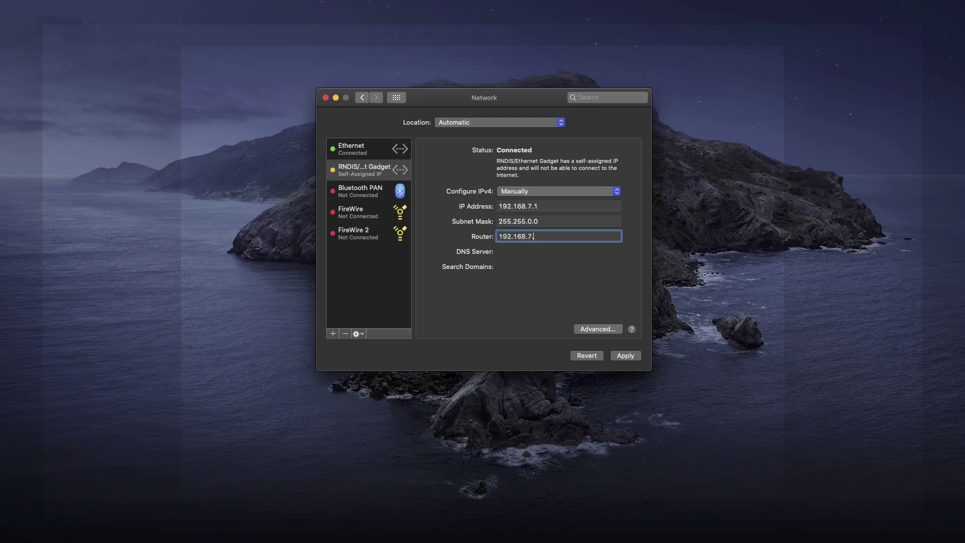
# Step: Apply the gadget settings and start Internet Sharing from Ethernet to RNDIS/Ethernet Gadget
pyautogui.click(630, 359)
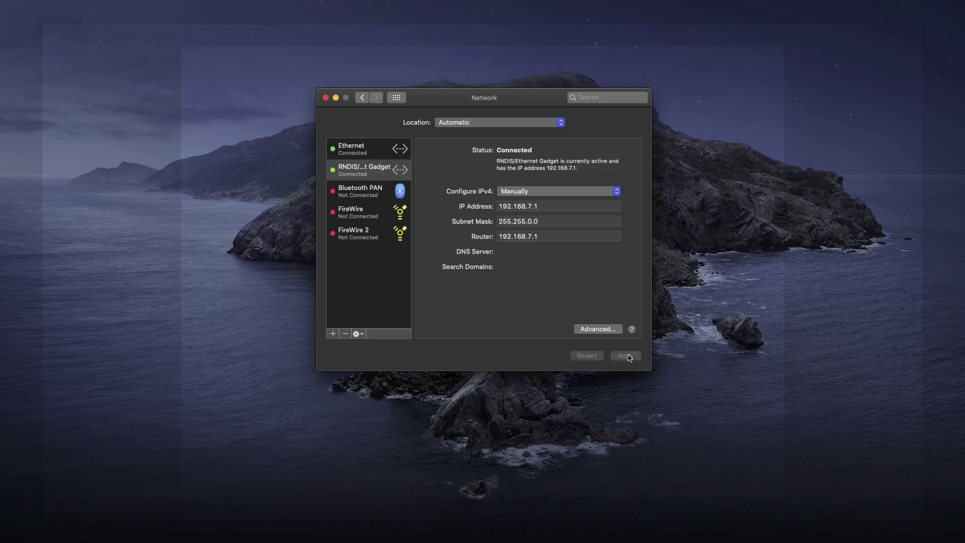
pyautogui.click(362, 97)
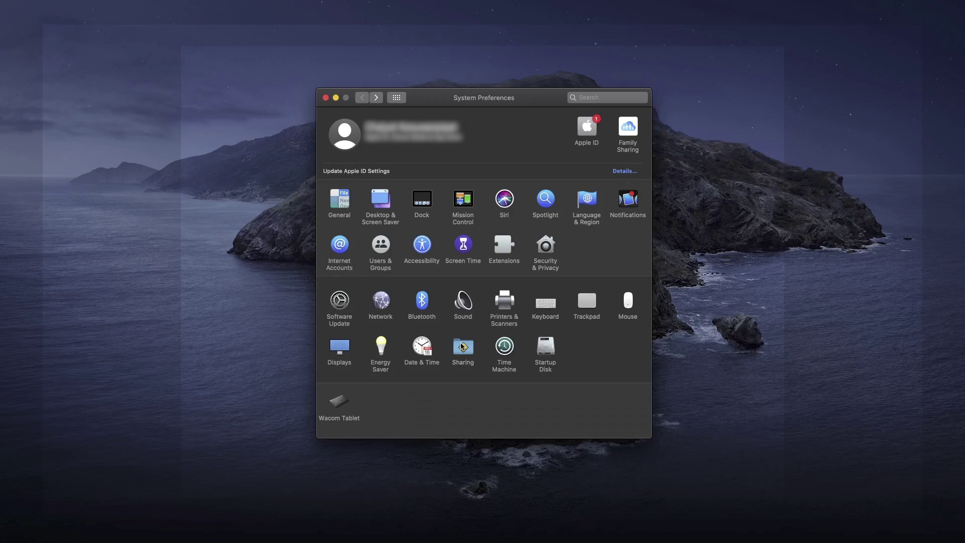
pyautogui.click(462, 345)
pyautogui.click(544, 241)
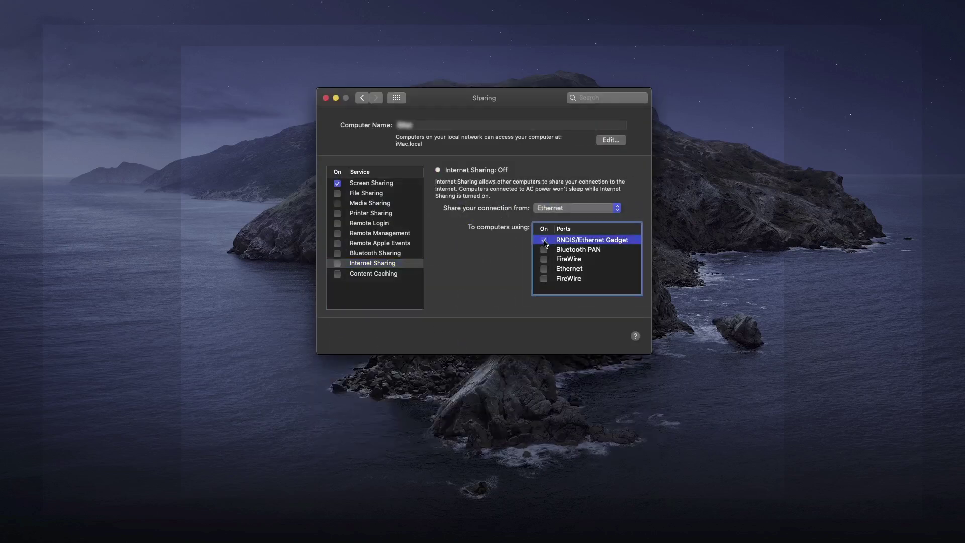
pyautogui.click(337, 264)
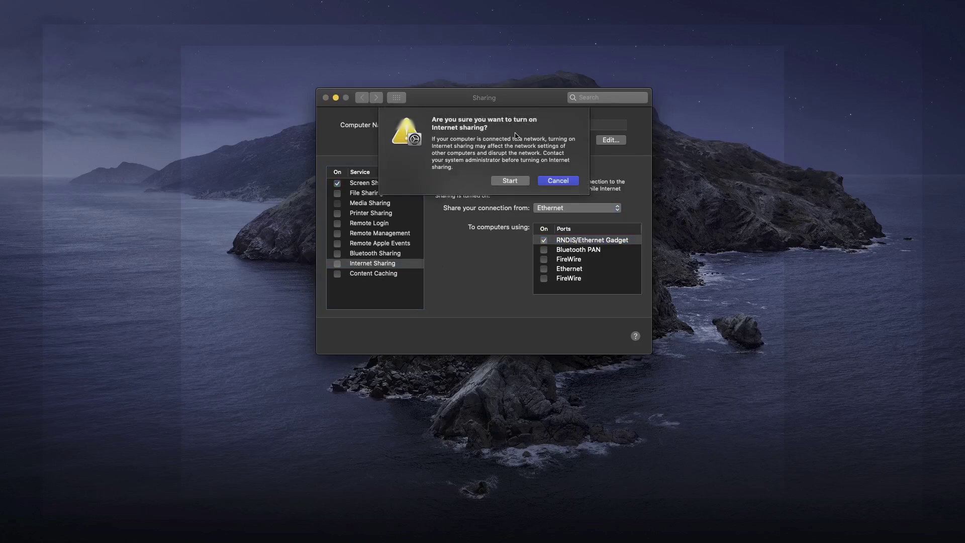
pyautogui.click(503, 181)
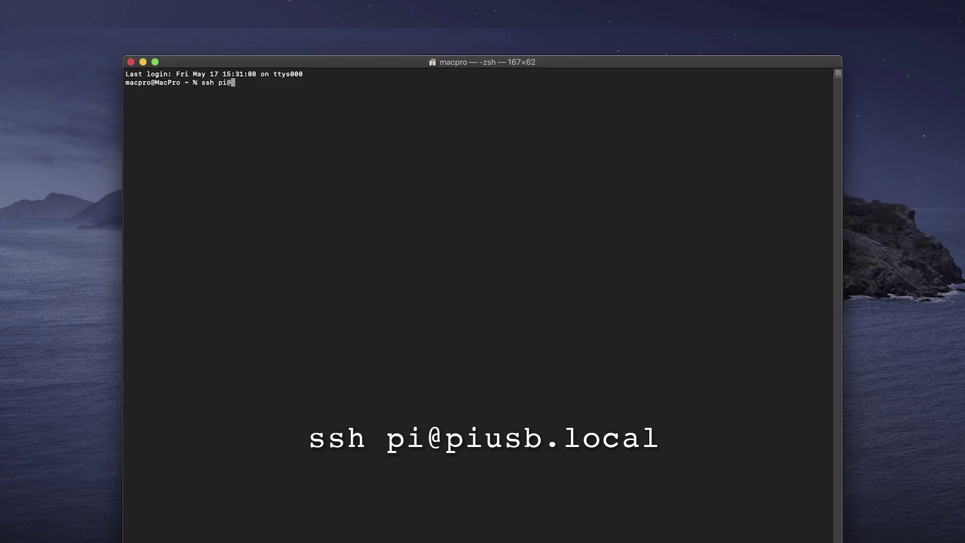
pyautogui.write('usb.lo')
pyautogui.write('cal')
pyautogui.press('Return')
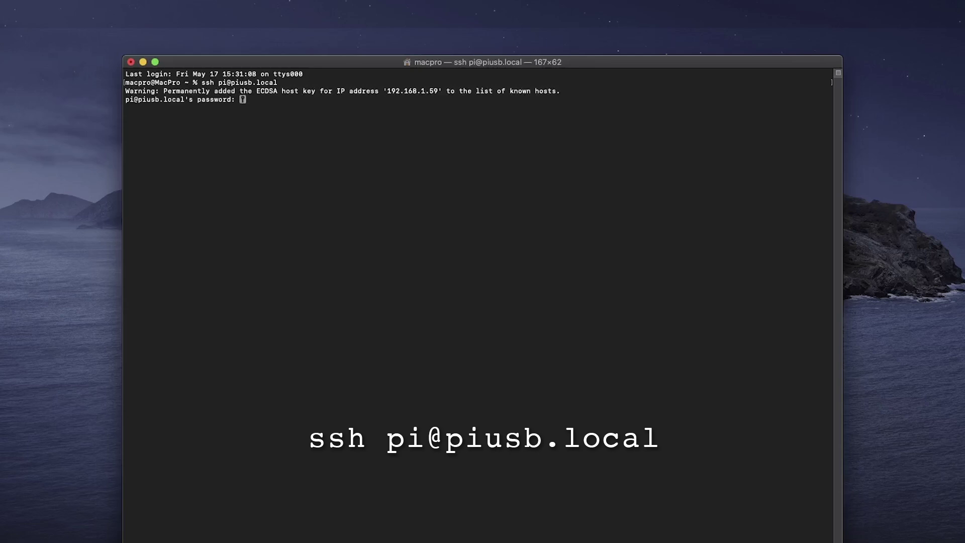
pyautogui.press('Return')
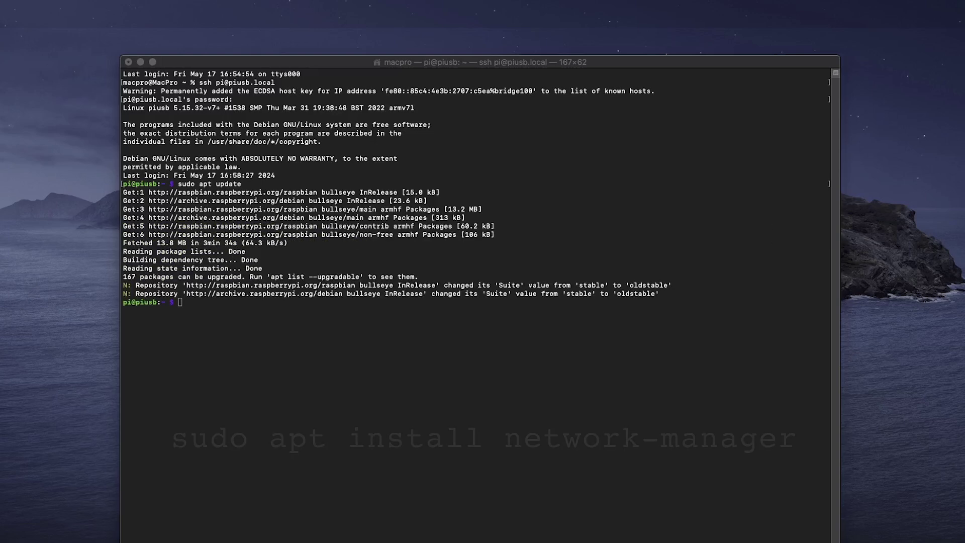
pyautogui.click(227, 294)
pyautogui.write('sudo apt install network-manager')
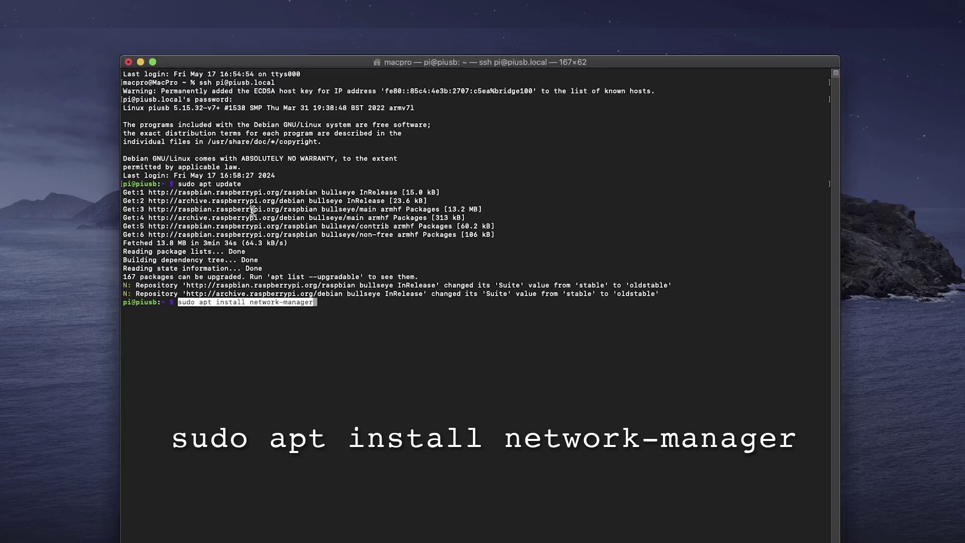
pyautogui.press('Return')
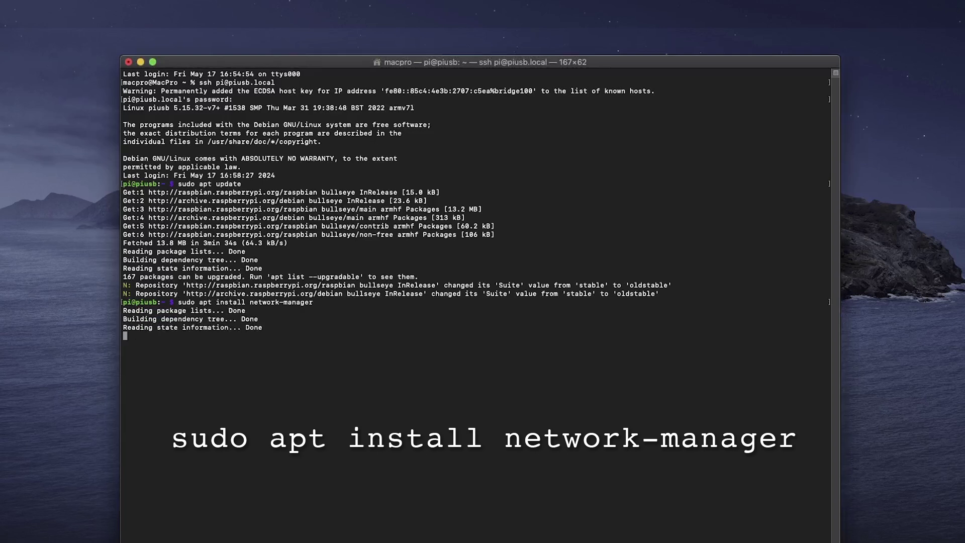
pyautogui.write('y')
pyautogui.press('Return')
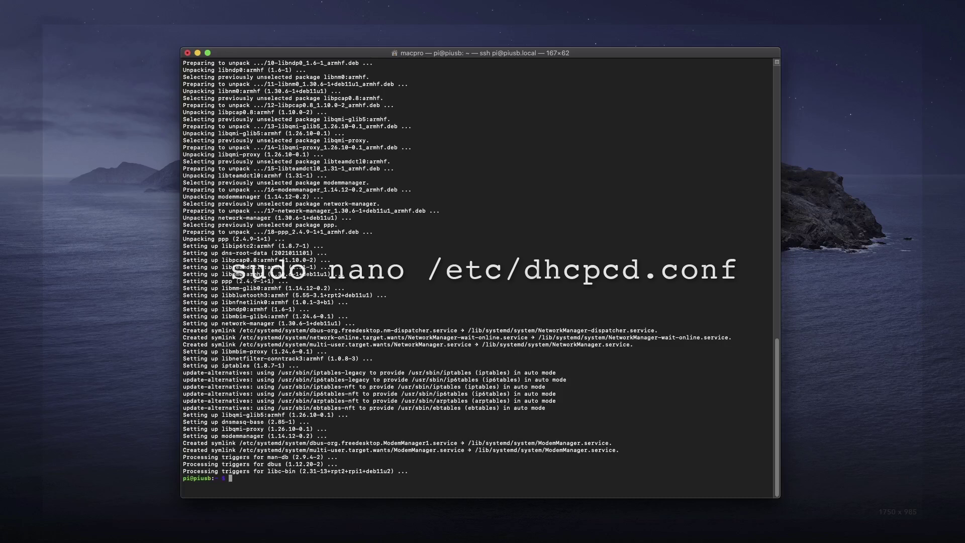
pyautogui.write('sudo nano /etc/dhcpcd.conf')
# Step: Append 'denyinterfaces wlan0' to /etc/dhcpcd.conf in nano and save the file
pyautogui.press('Return')
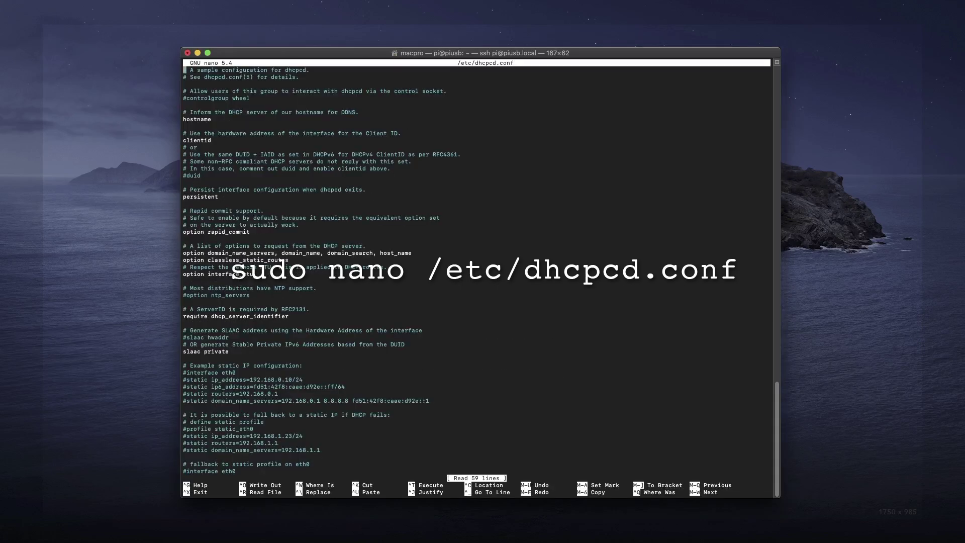
pyautogui.press('Down')
pyautogui.press('Down')
pyautogui.press('Down')
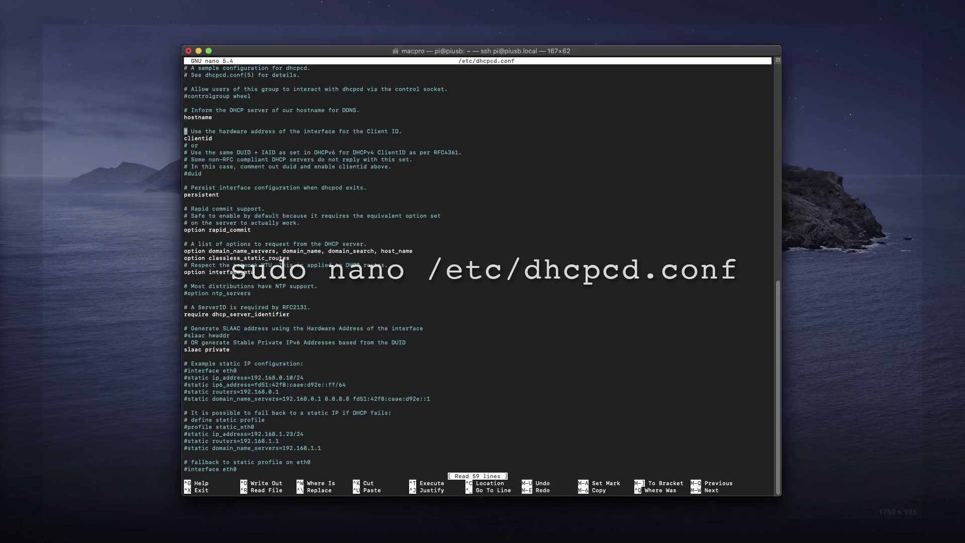
pyautogui.press('Down')
pyautogui.press('Down')
pyautogui.press('Down')
pyautogui.press('Down')
pyautogui.press('Down')
pyautogui.press('Down')
pyautogui.press('Down')
pyautogui.press('Down')
pyautogui.press('Down')
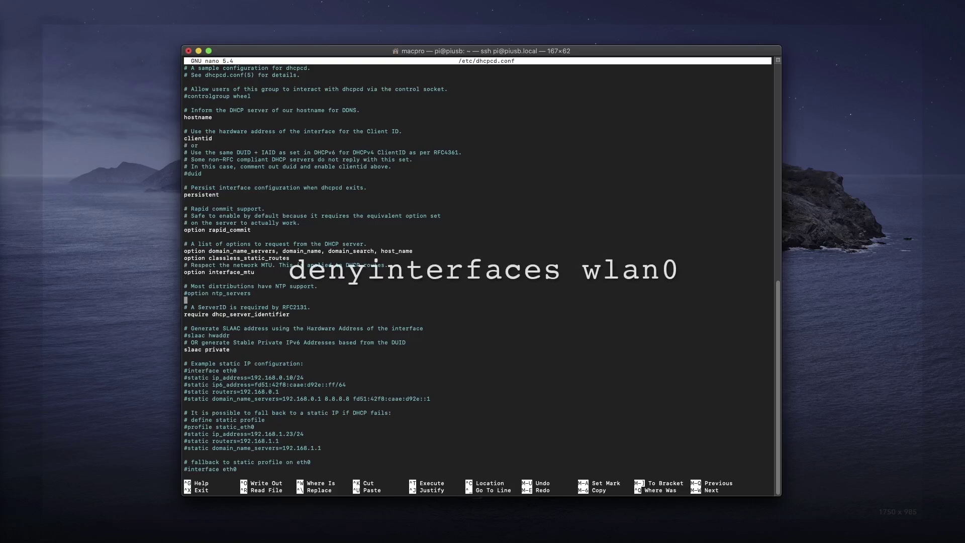
pyautogui.press('Down')
pyautogui.press('Down')
pyautogui.press('Down')
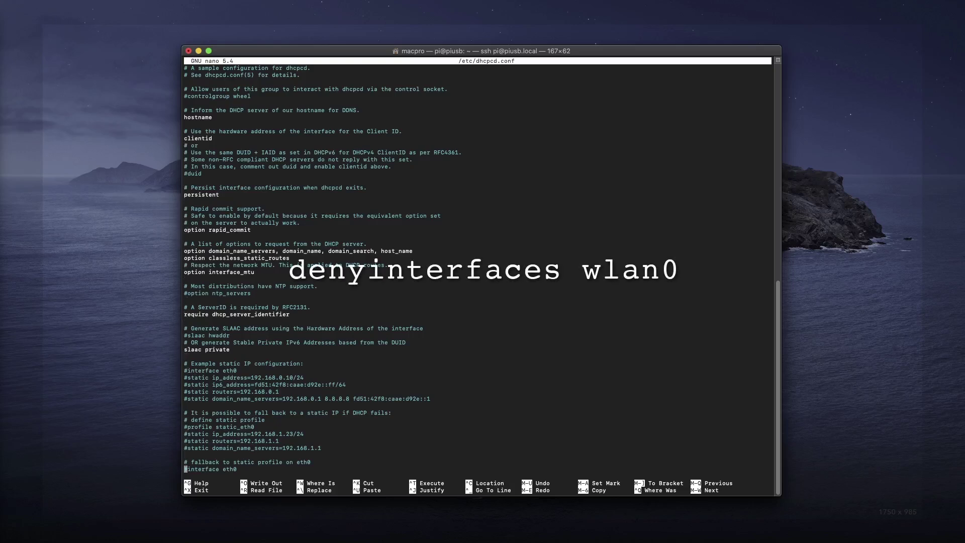
pyautogui.press('Down')
pyautogui.press('Down')
pyautogui.write('denyinterfaces wlan0')
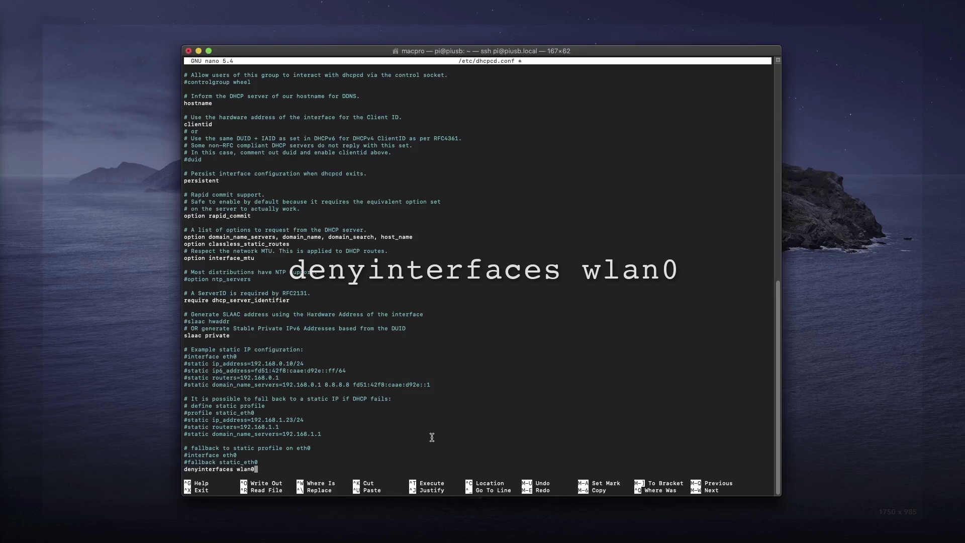
pyautogui.hotkey('ctrl', 'x')
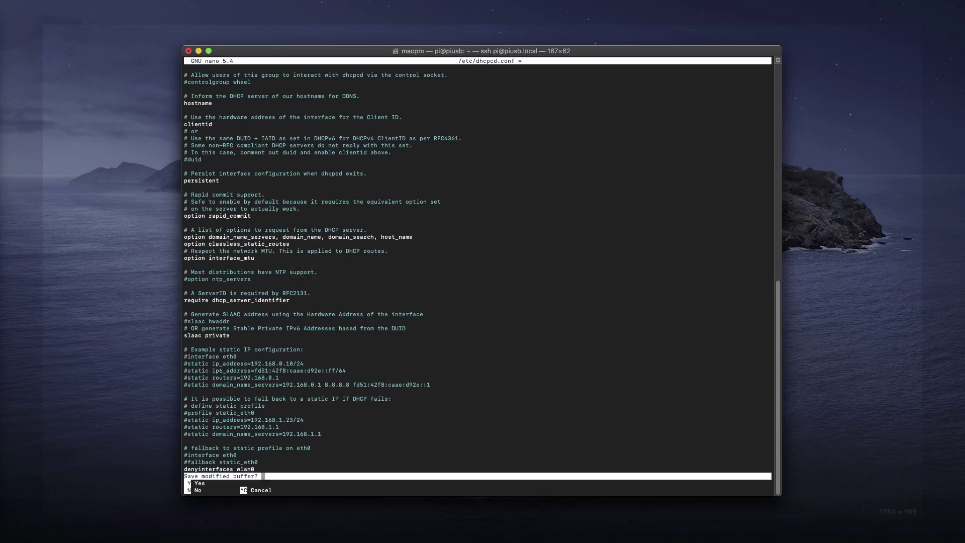
pyautogui.press('y')
pyautogui.press('Return')
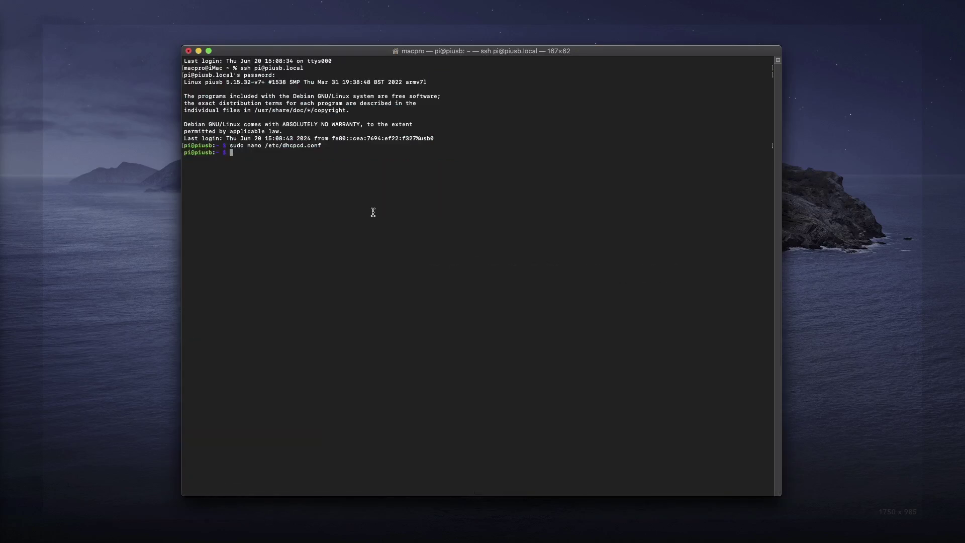
pyautogui.write('sudo nano /etc/NetworkManager/NetworkManager.conf')
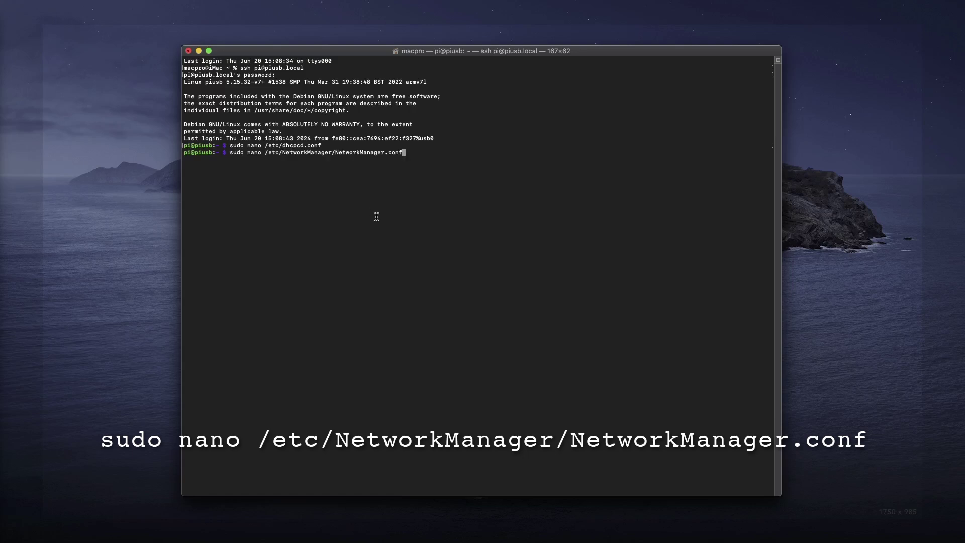
# Step: Clear NetworkManager.conf, paste the main/ifupdown/keyfile config ignoring usb*, and save it
pyautogui.press('Return')
pyautogui.press('BackSpace')
pyautogui.press('BackSpace')
pyautogui.press('BackSpace')
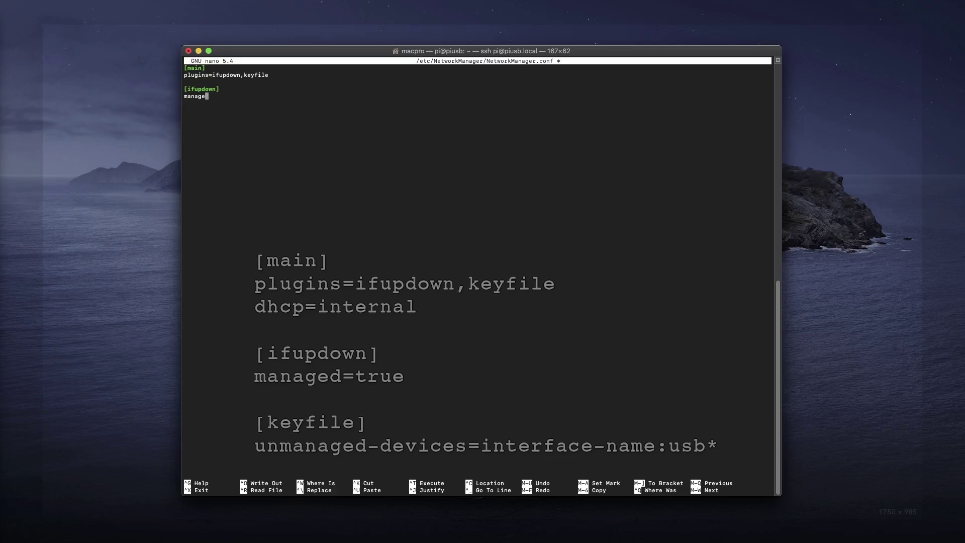
pyautogui.press('BackSpace')
pyautogui.press('BackSpace')
pyautogui.press('BackSpace')
pyautogui.press('BackSpace')
pyautogui.press('BackSpace')
pyautogui.press('BackSpace')
pyautogui.press('BackSpace')
pyautogui.press('BackSpace')
pyautogui.press('BackSpace')
pyautogui.press('BackSpace')
pyautogui.press('BackSpace')
pyautogui.press('BackSpace')
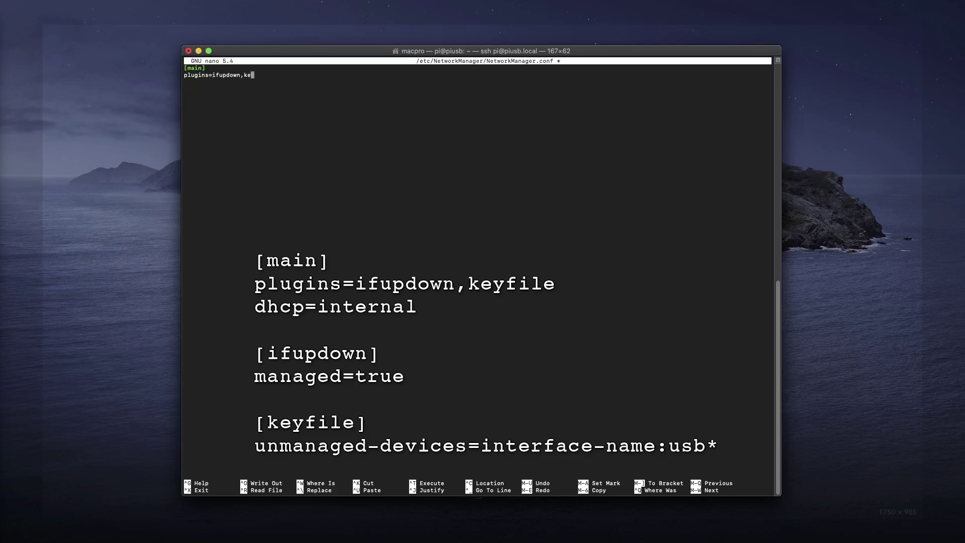
pyautogui.press('BackSpace')
pyautogui.press('BackSpace')
pyautogui.press('BackSpace')
pyautogui.press('BackSpace')
pyautogui.press('BackSpace')
pyautogui.press('BackSpace')
pyautogui.press('BackSpace')
pyautogui.press('BackSpace')
pyautogui.press('BackSpace')
pyautogui.press('BackSpace')
pyautogui.press('BackSpace')
pyautogui.press('BackSpace')
pyautogui.press('BackSpace')
pyautogui.press('BackSpace')
pyautogui.press('super+v')
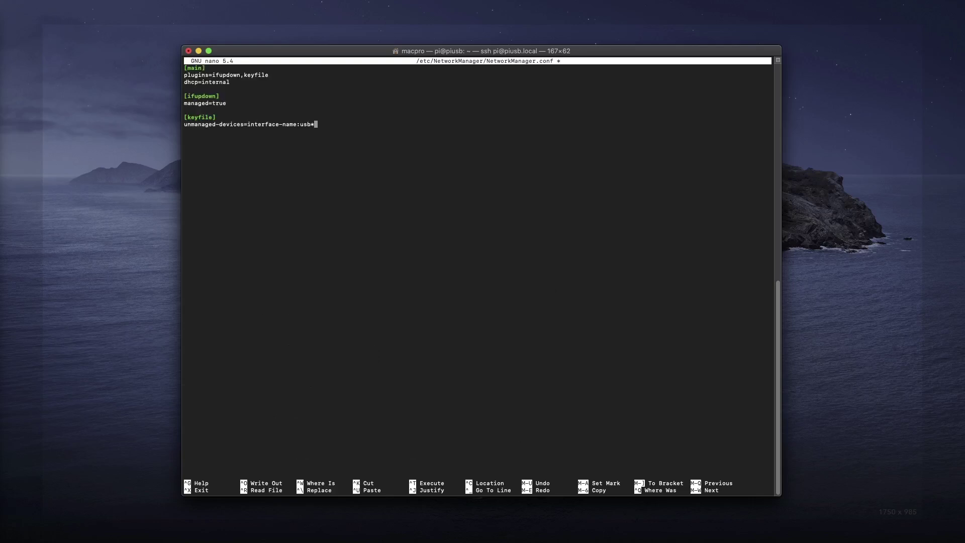
pyautogui.hotkey('ctrl', 'x')
pyautogui.press('y')
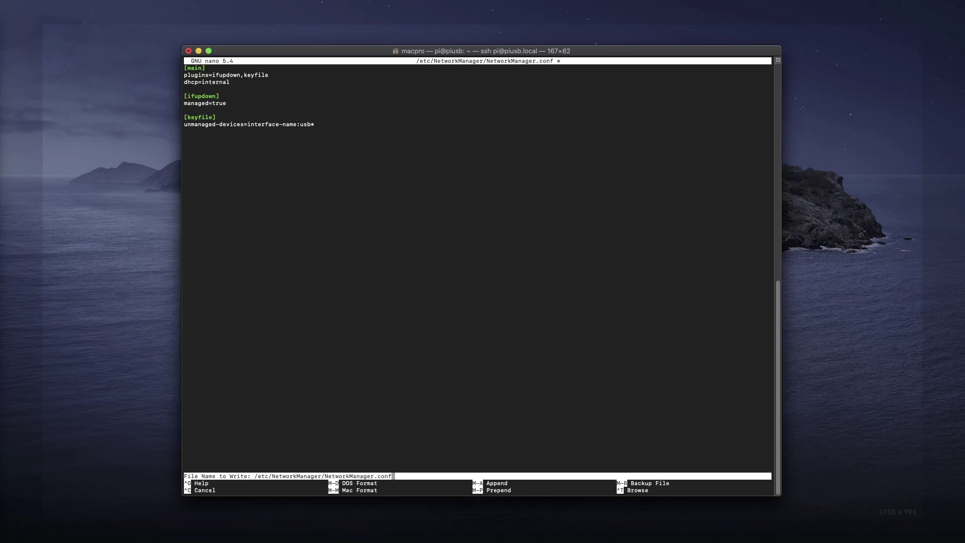
pyautogui.press('Return')
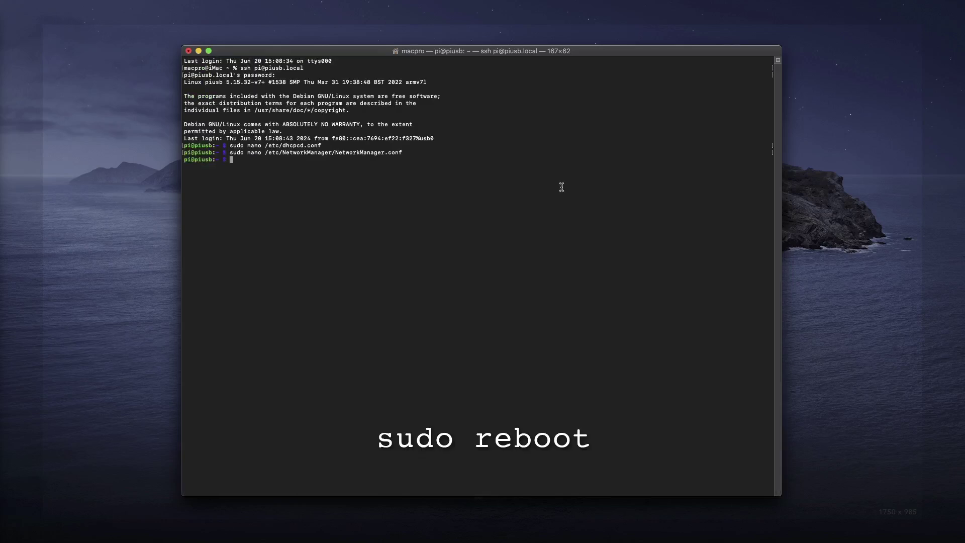
pyautogui.write('sudo rebo')
pyautogui.write('ot')
pyautogui.press('Return')
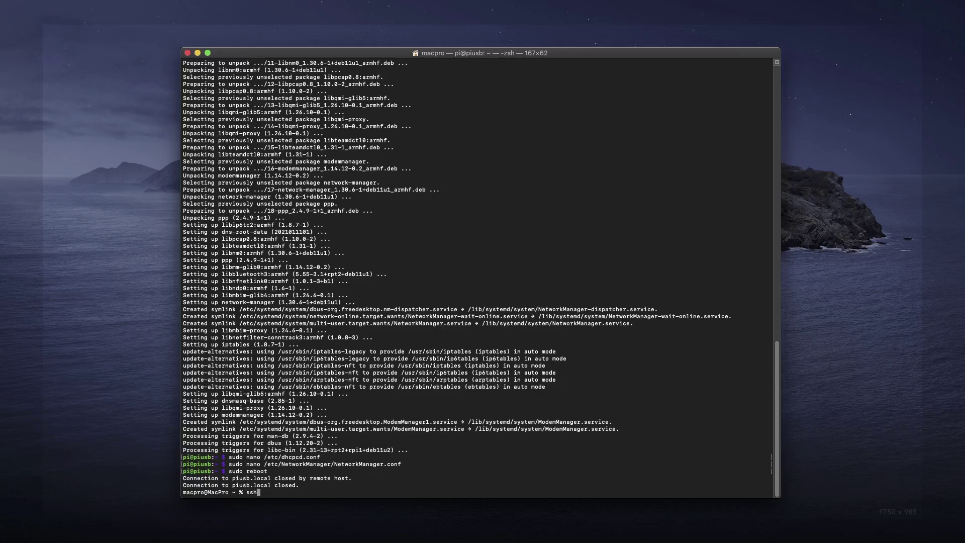
pyautogui.write('pi@piusb')
pyautogui.write('.local')
pyautogui.press('Return')
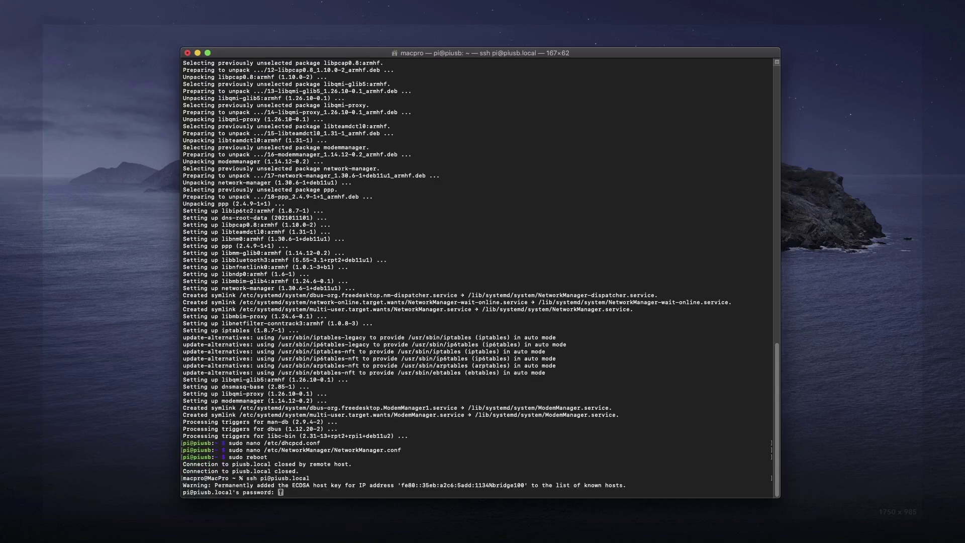
pyautogui.press('Return')
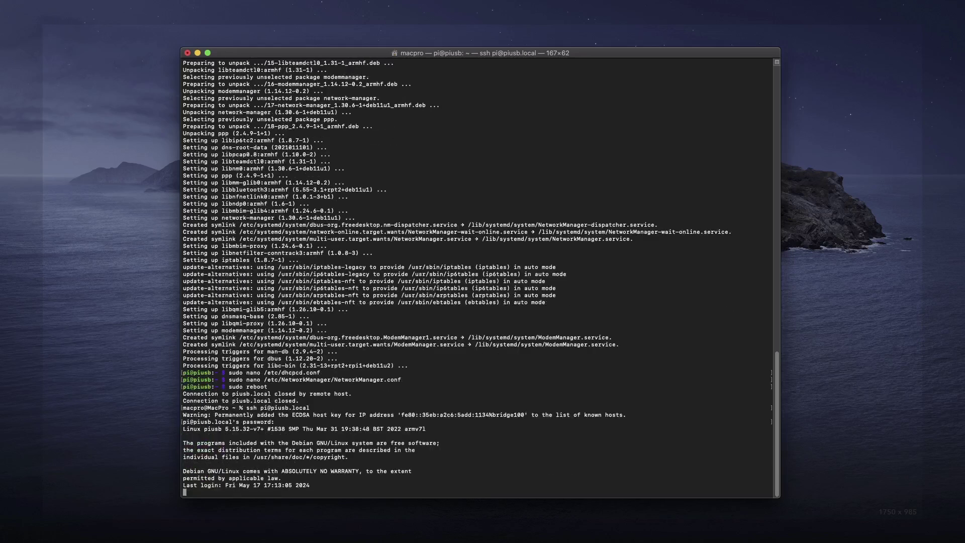
pyautogui.write('curl -fsSL https://get.docker.com -o get-docker.sh && sh get-docker.sh')
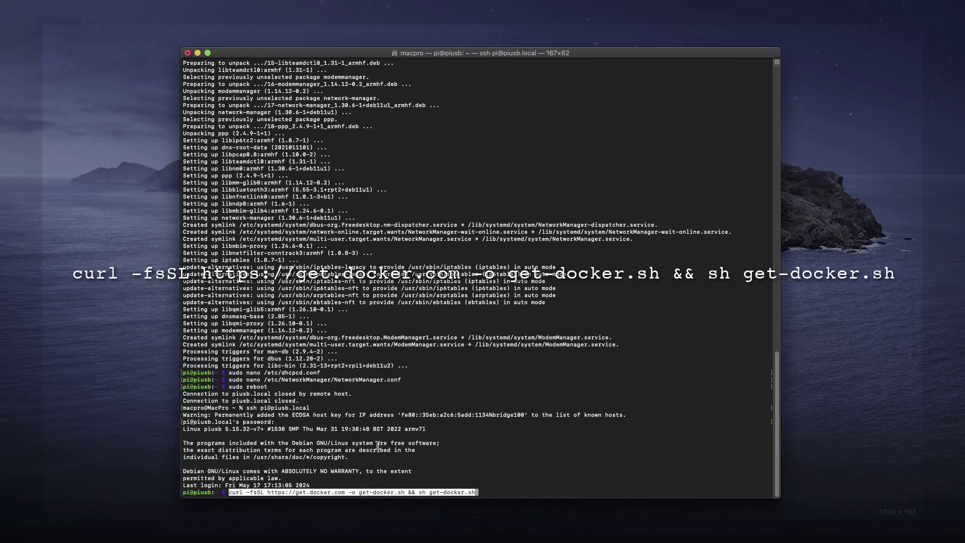
pyautogui.press('Return')
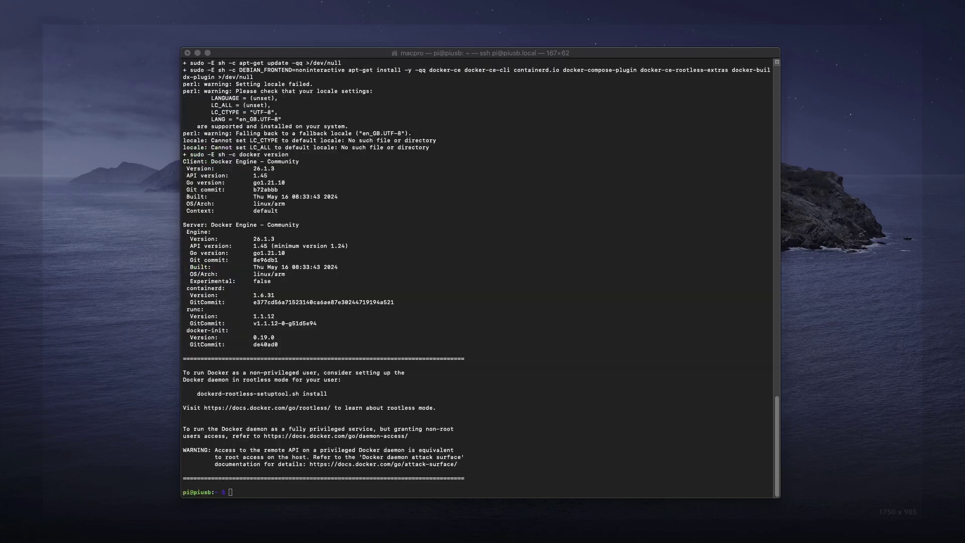
# Step: Install git with apt and clone github.com/tuya-cloudcutter/tuya-cloudcutter onto the Pi
pyautogui.click(205, 300)
pyautogui.press('super+v')
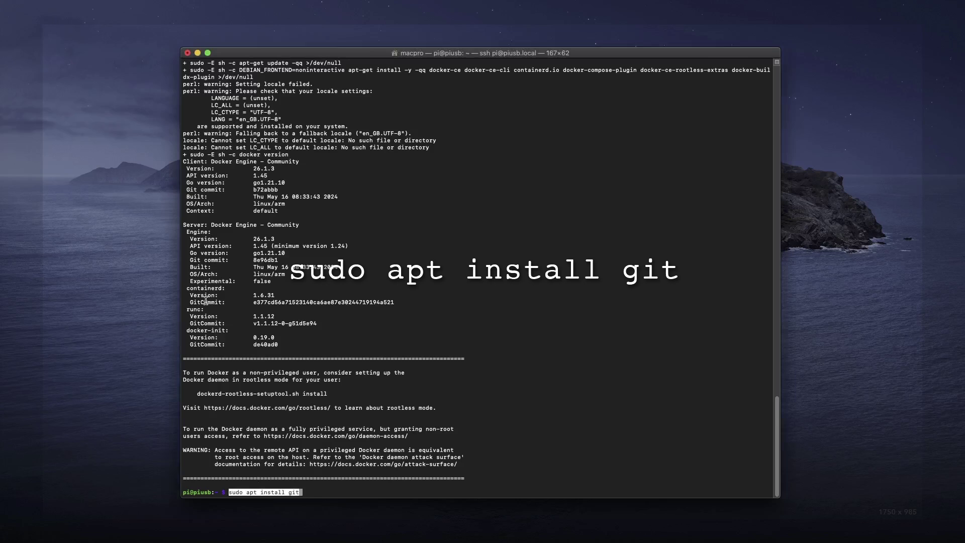
pyautogui.press('Return')
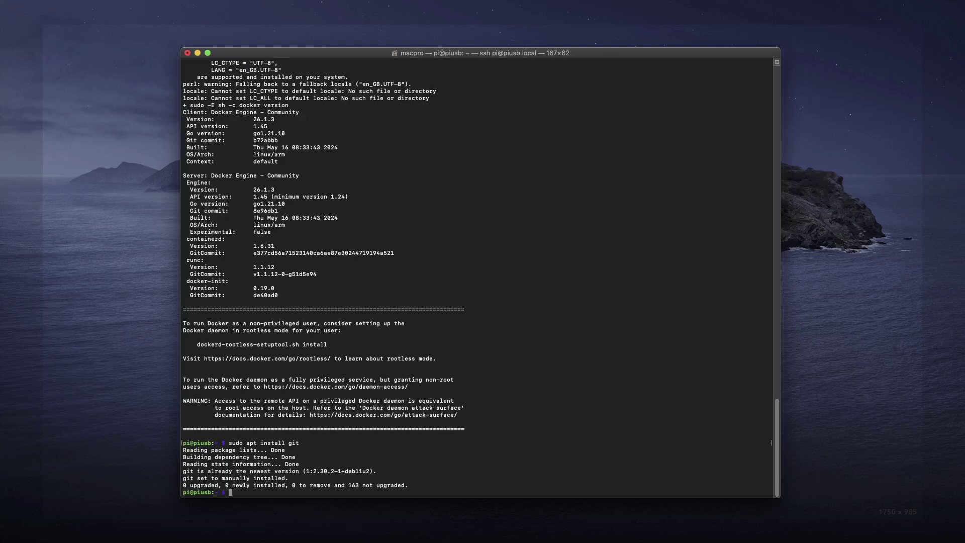
pyautogui.press('super+v')
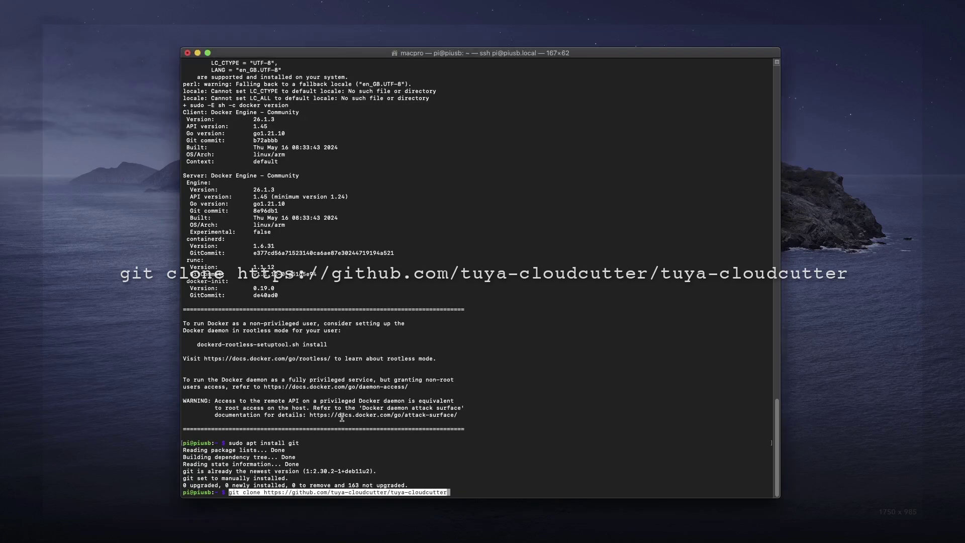
pyautogui.press('Return')
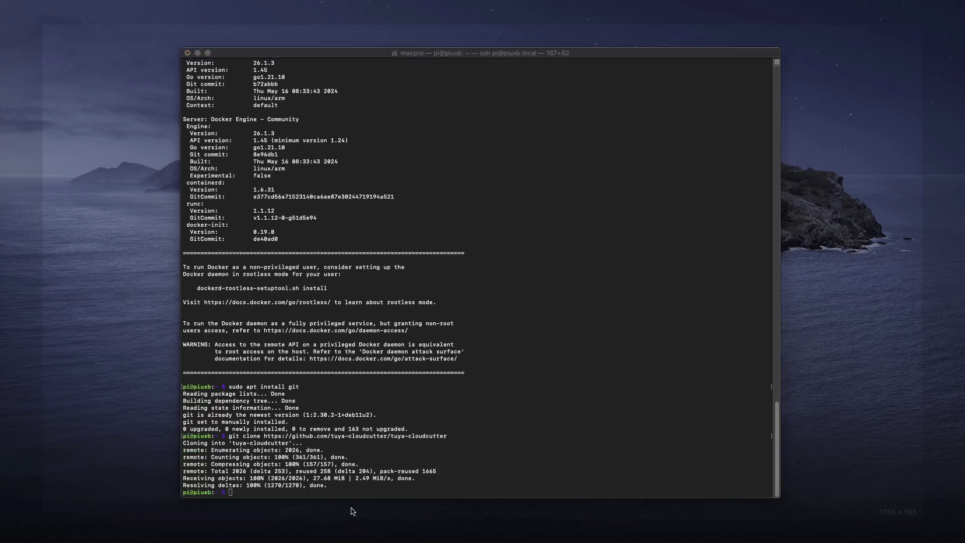
# Step: Change into the tuya-cloudcutter directory on the Pi
pyautogui.click(332, 495)
pyautogui.press('super+v')
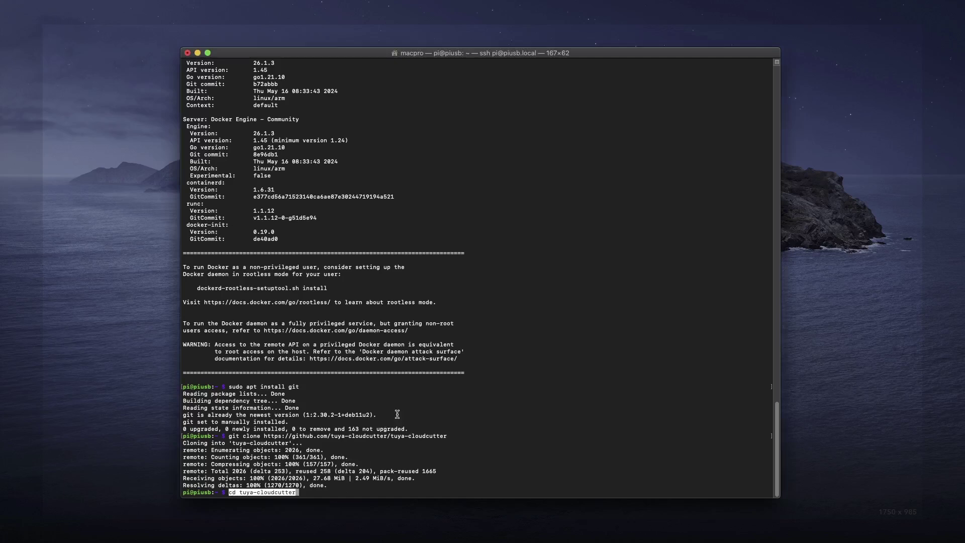
pyautogui.press('Return')
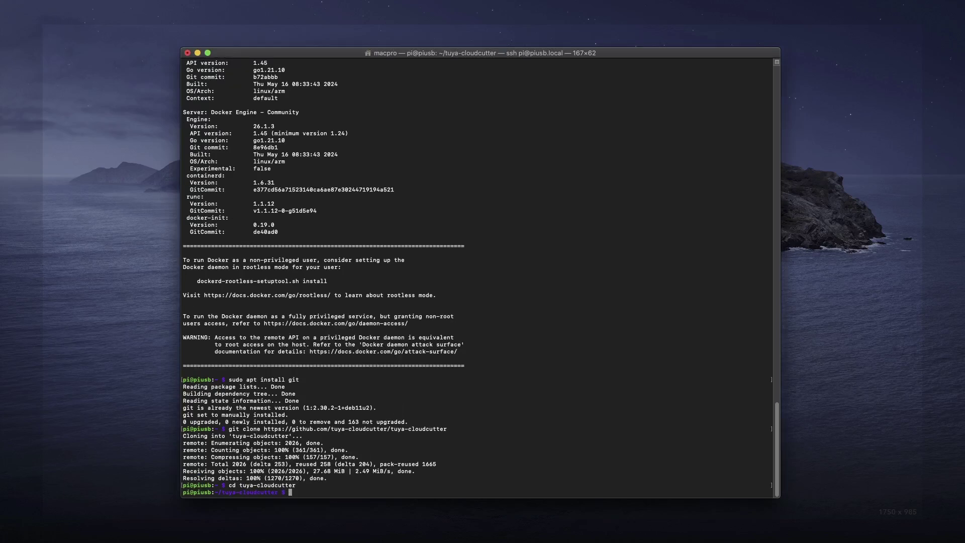